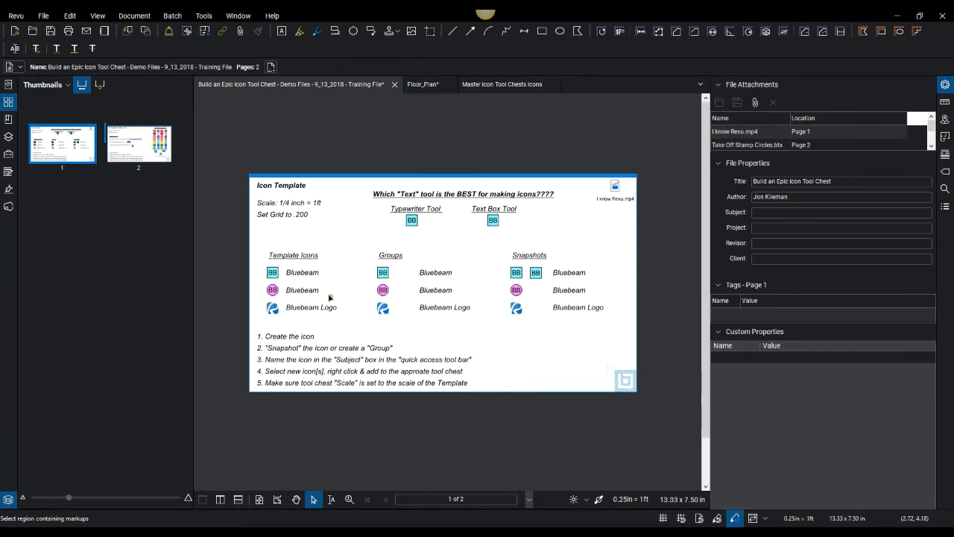
Go to page 2 of the training file and show the Tool Chest
click(705, 466)
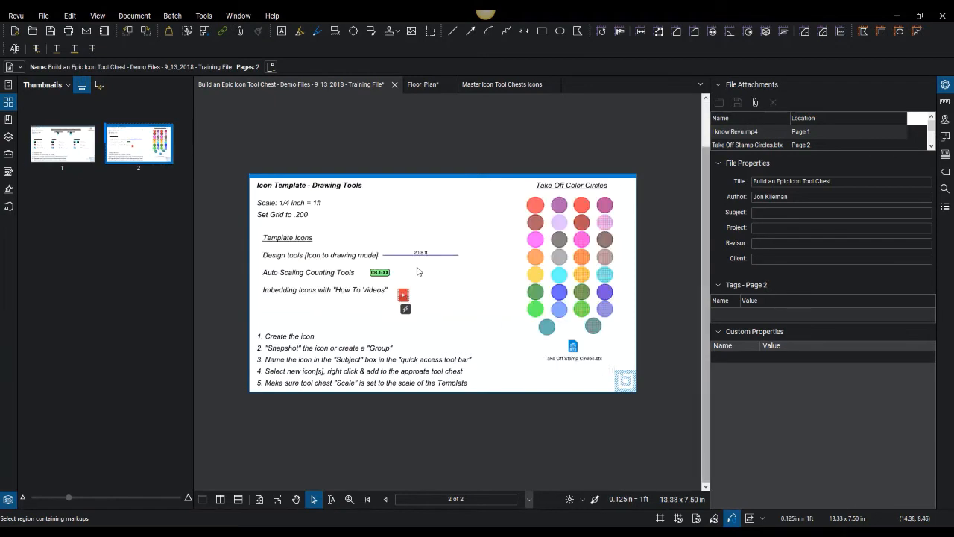
scroll(317, 261, up, 1)
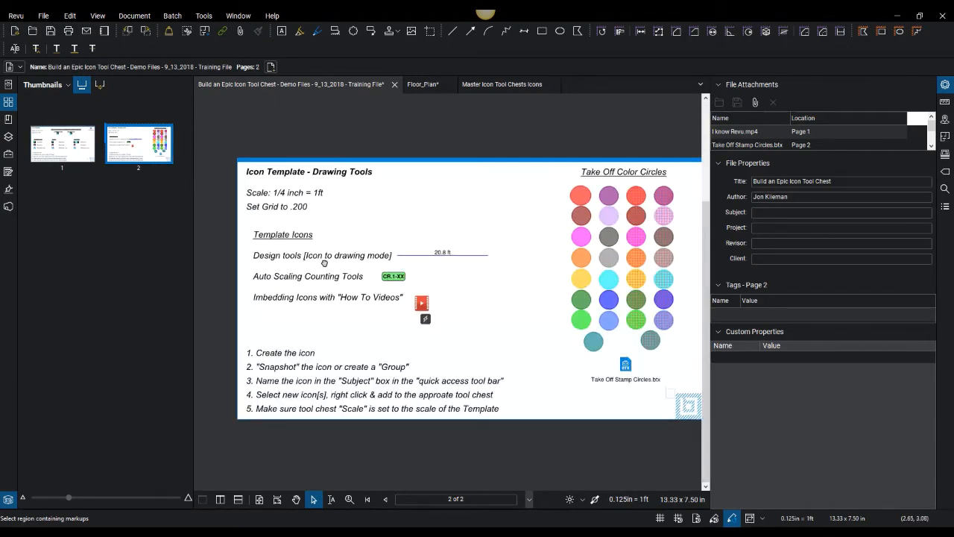
drag(324, 264, 300, 255)
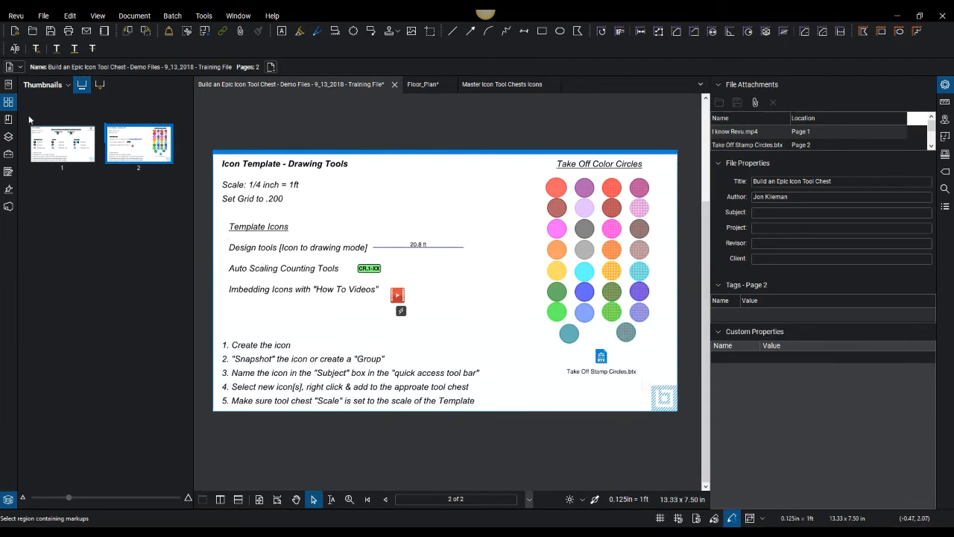
click(8, 154)
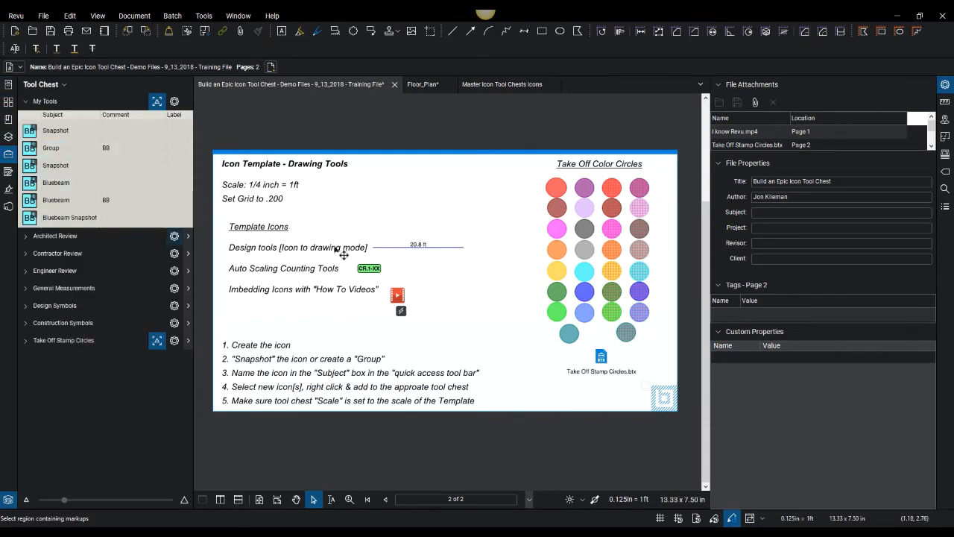
Select the design tools sample line and review the available sets in Manage Tool Sets
click(391, 247)
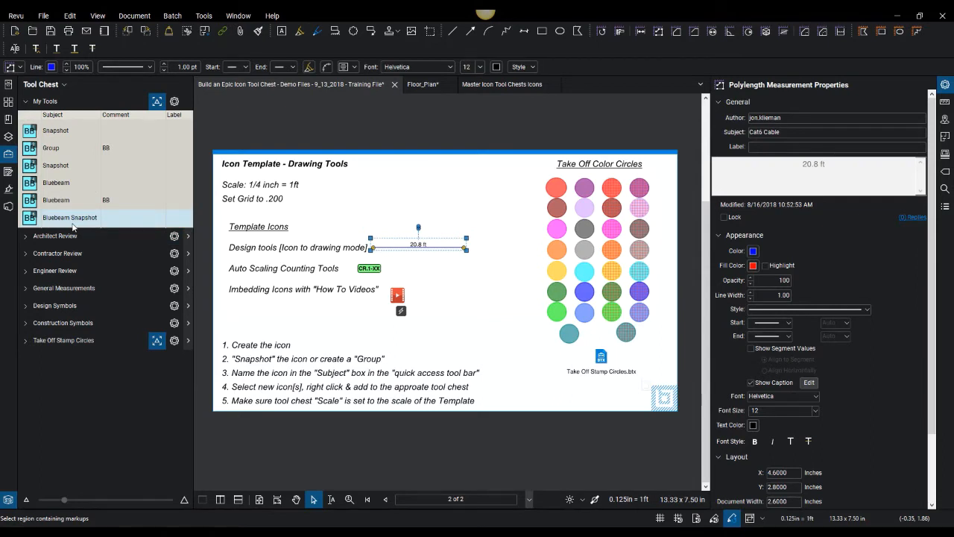
click(64, 85)
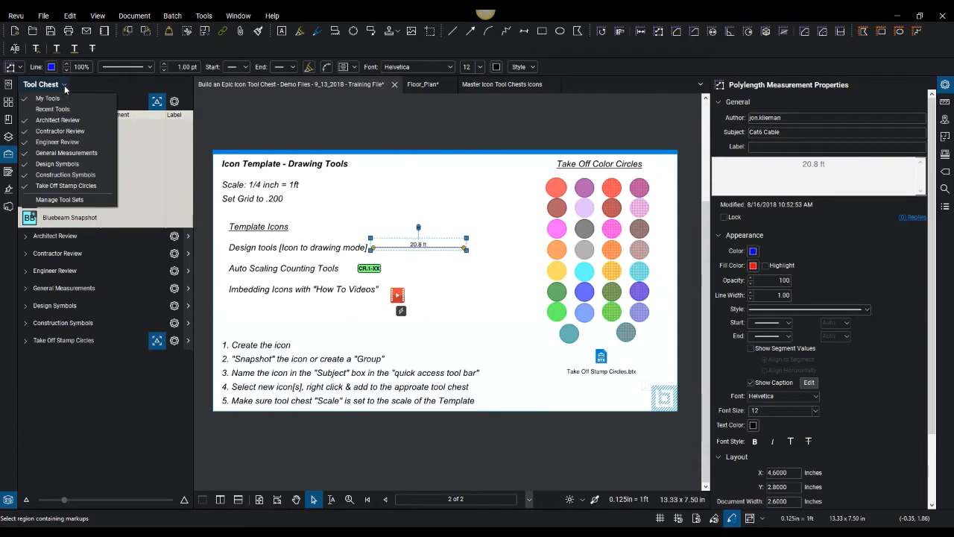
click(62, 200)
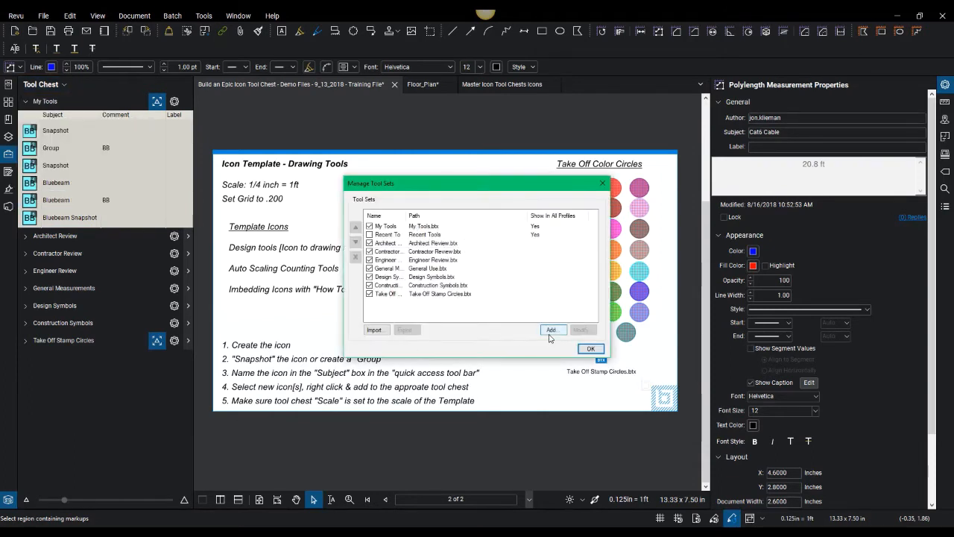
click(592, 350)
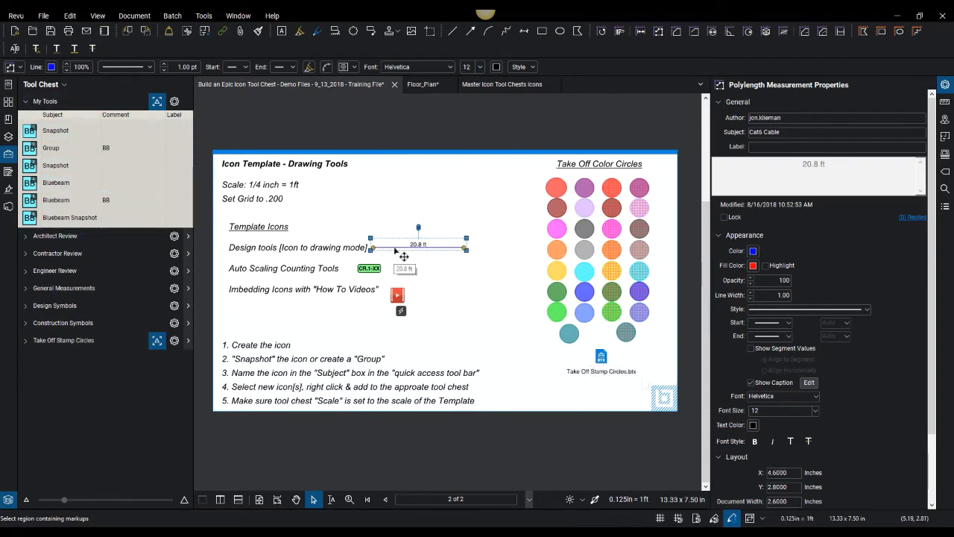
Add the Cat6 Cable sample line beside the design tools text to the My Tools set
right_click(403, 255)
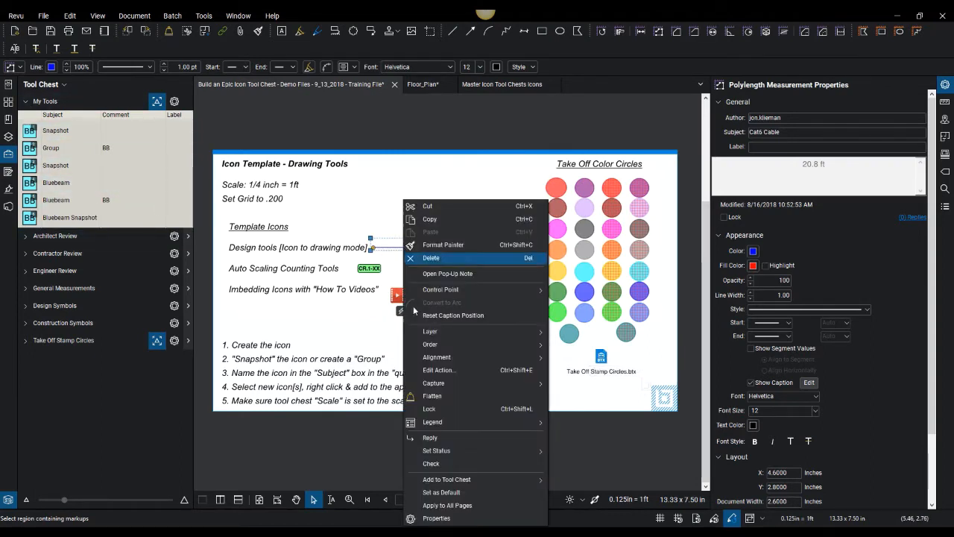
mouse_move(451, 485)
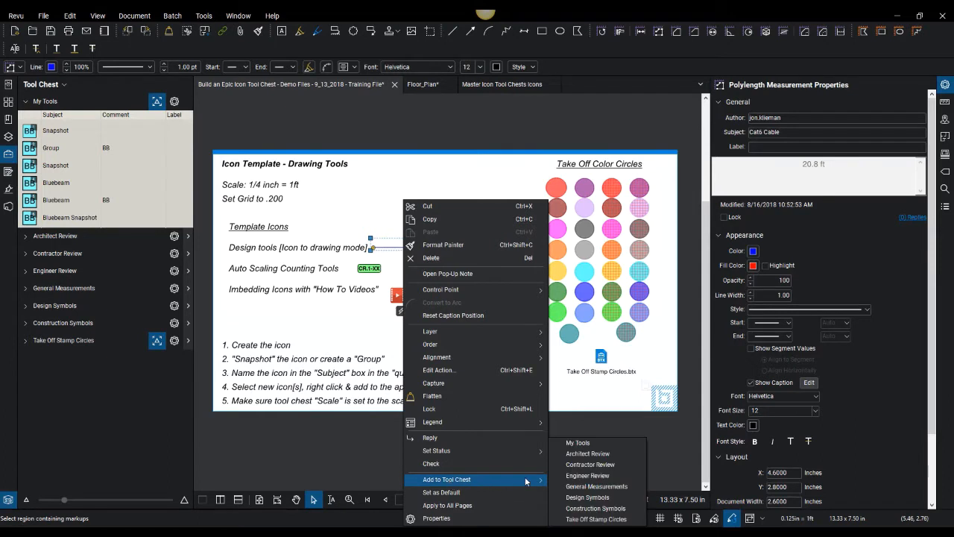
click(578, 443)
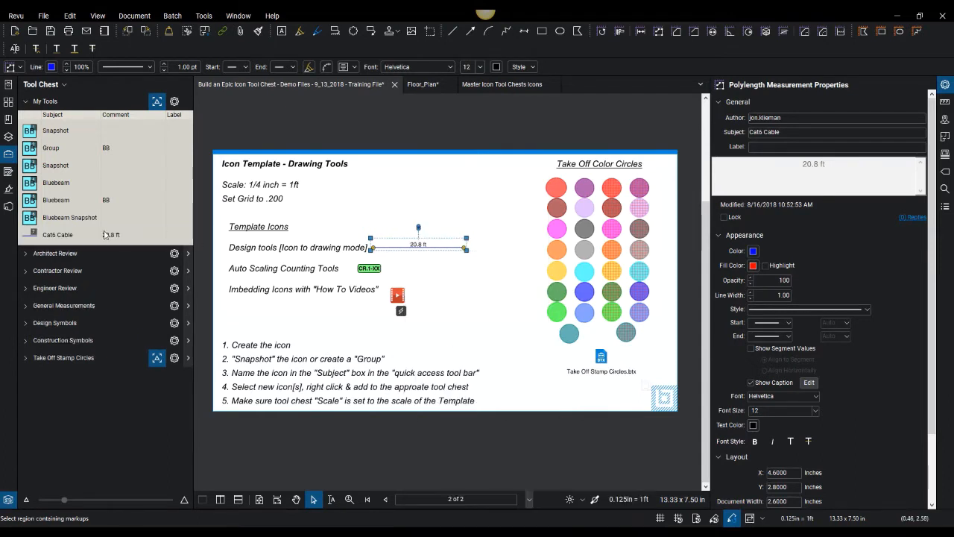
Try to place the Cat6 Cable tool on the page above the sample line
click(50, 235)
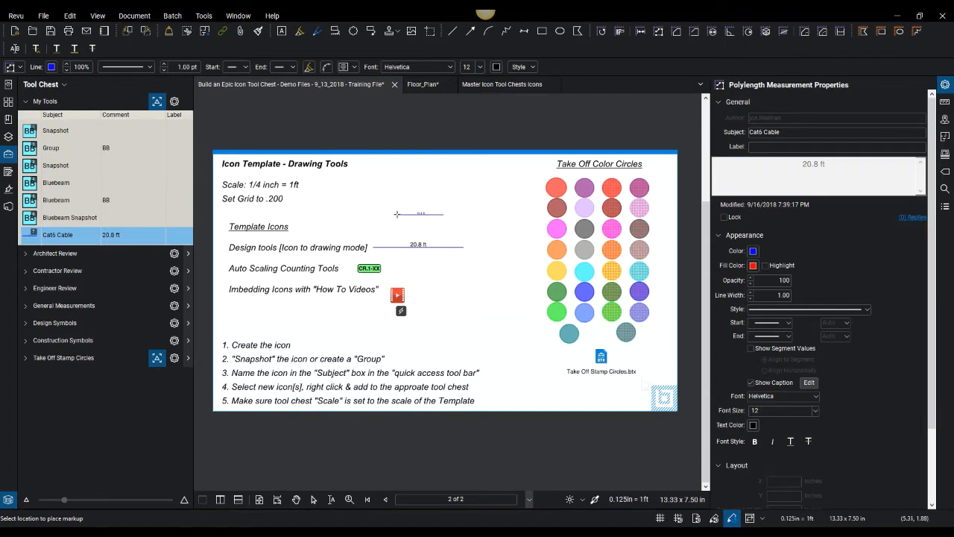
click(387, 211)
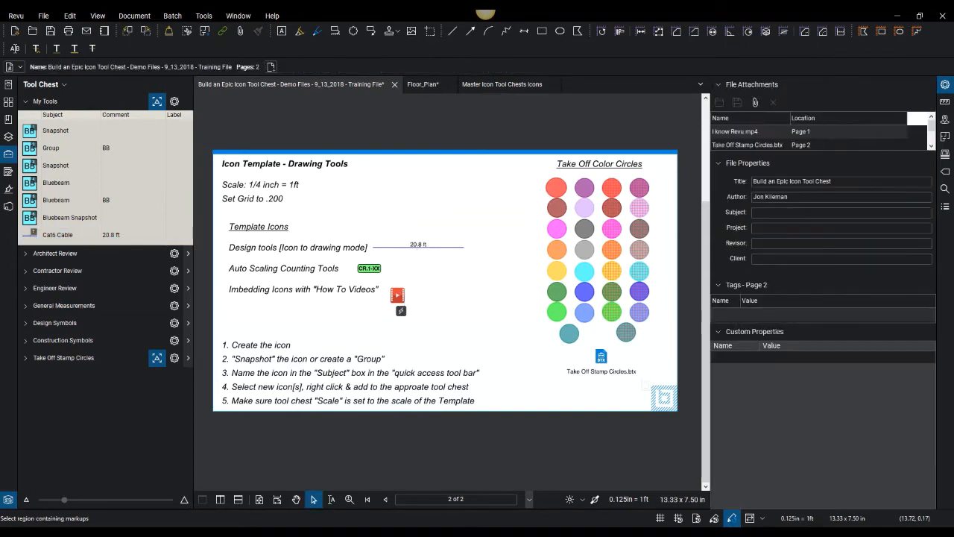
Set the page's measurement scale to 0.25 in = 1 ft
click(944, 103)
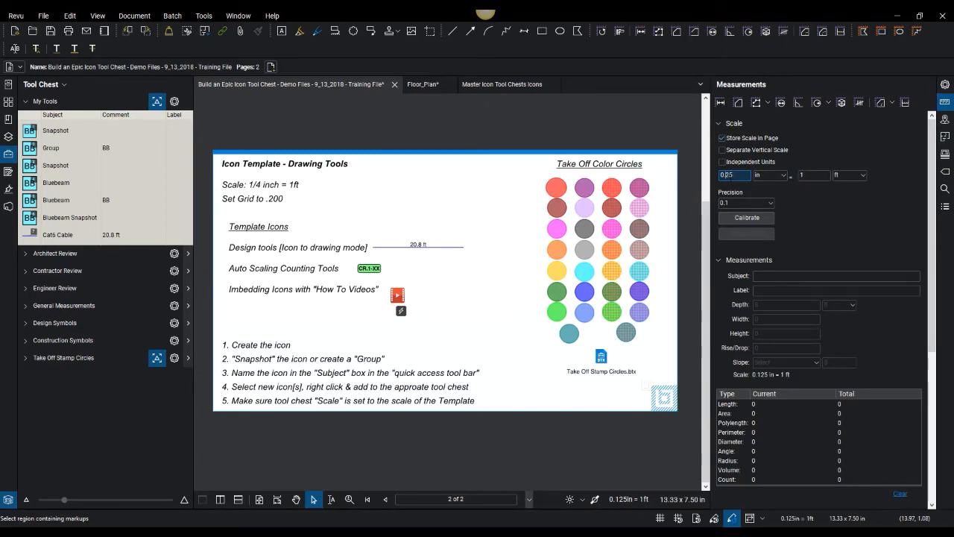
key(Return)
right_click(457, 229)
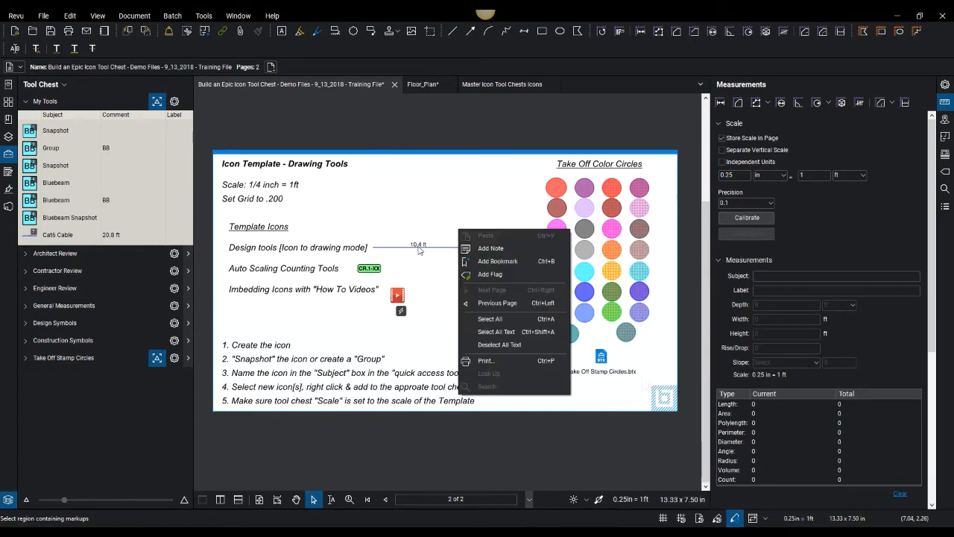
click(419, 250)
right_click(418, 247)
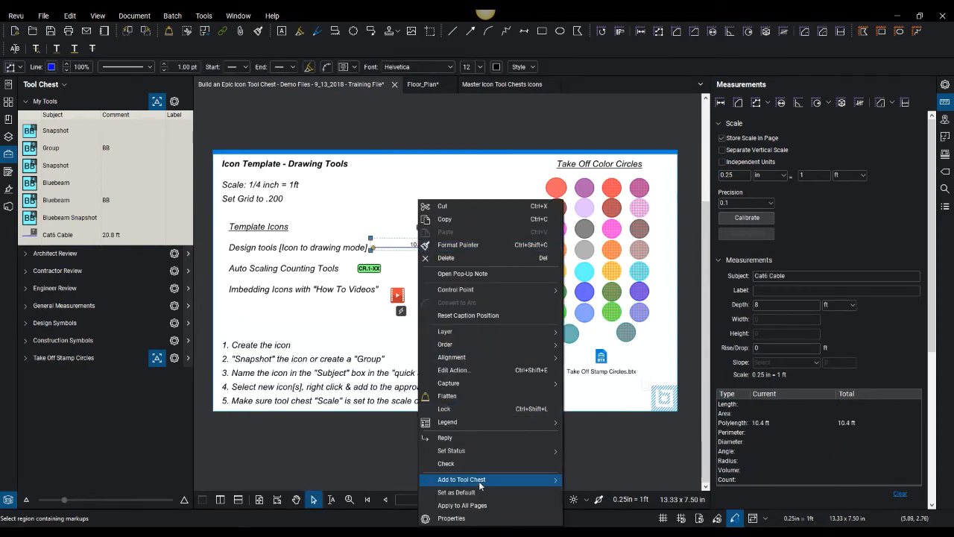
click(392, 187)
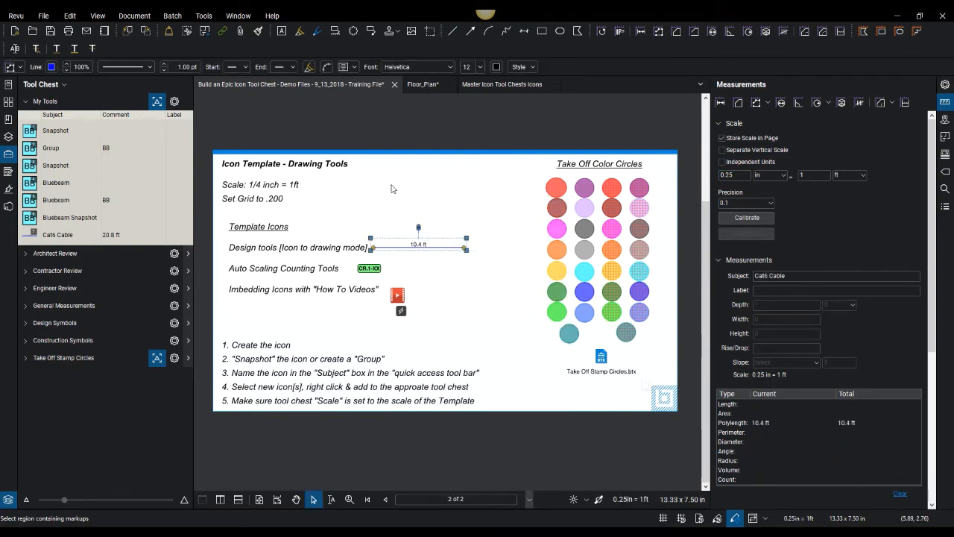
click(58, 235)
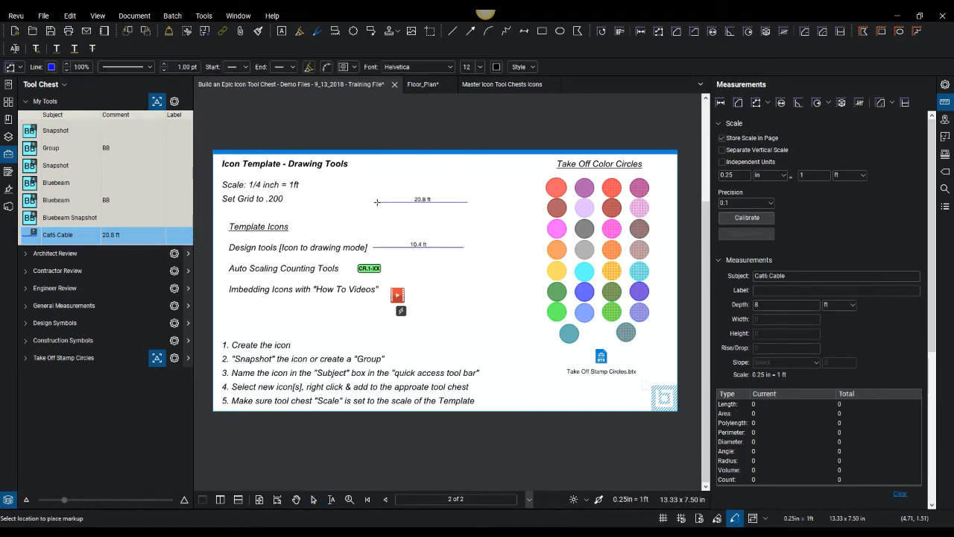
key(Escape)
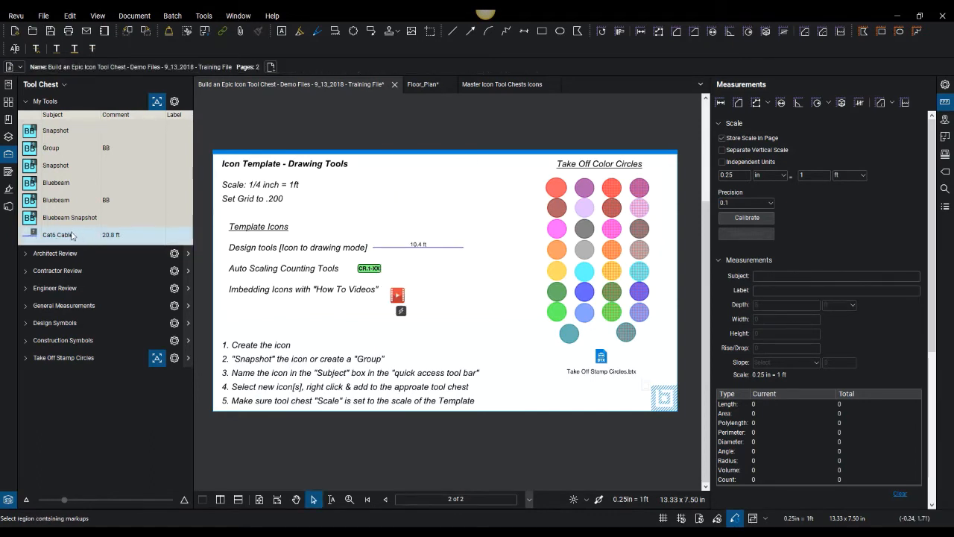
Switch the Cat6 Cable tool in My Tools to drawing mode and duplicate it as a tool named Coax
click(31, 237)
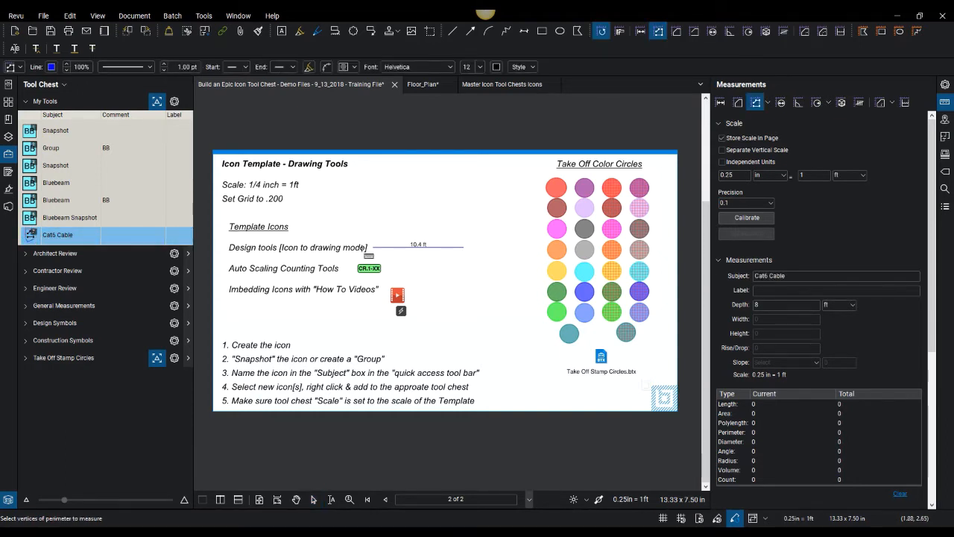
right_click(57, 238)
click(68, 243)
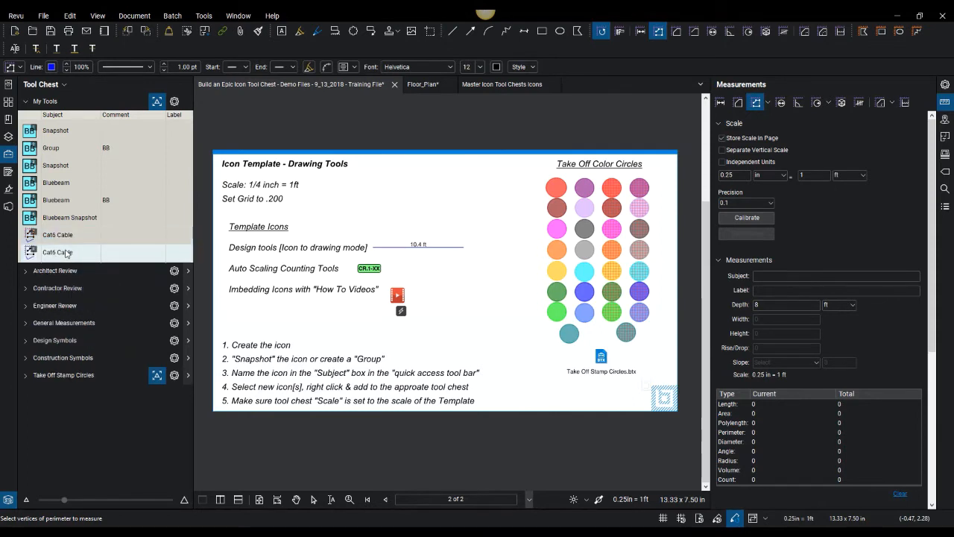
double_click(68, 252)
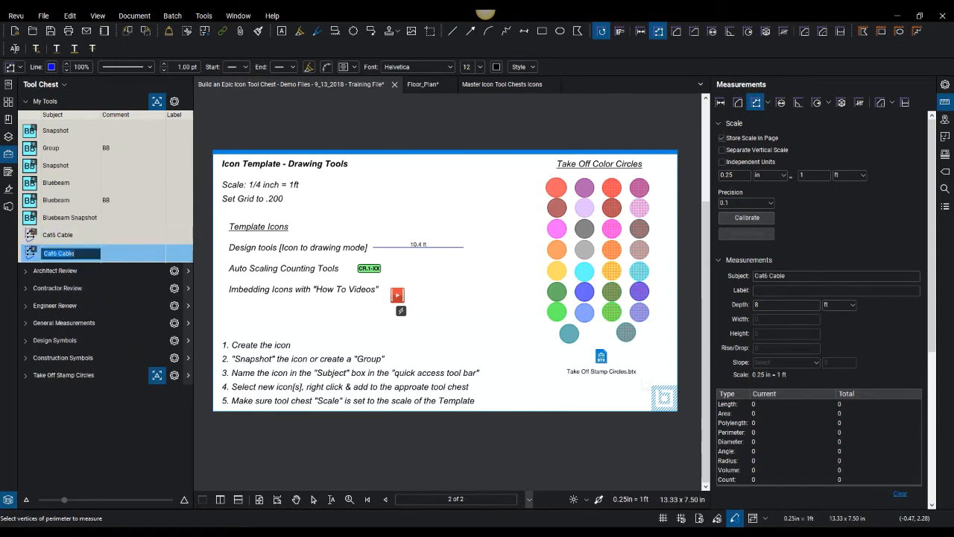
text(Co)
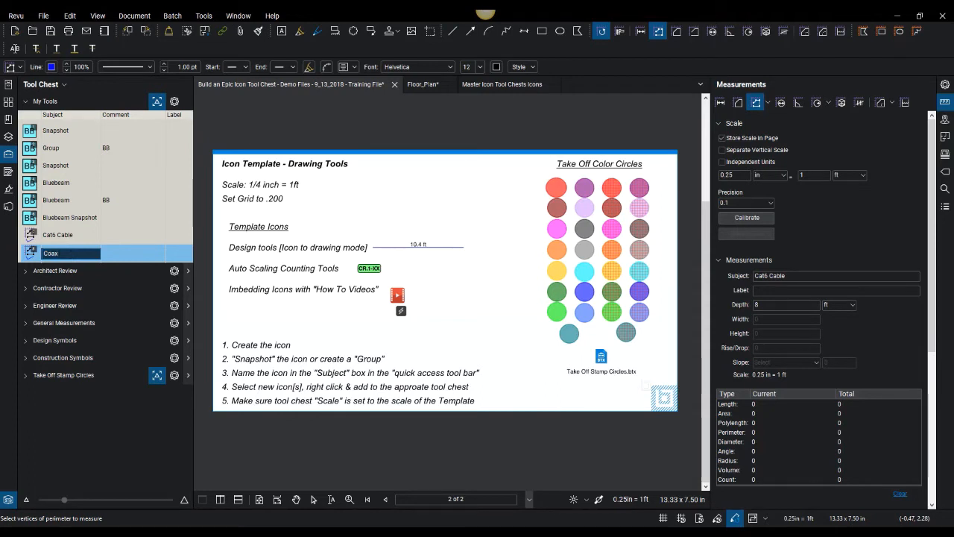
text(ax)
key(Return)
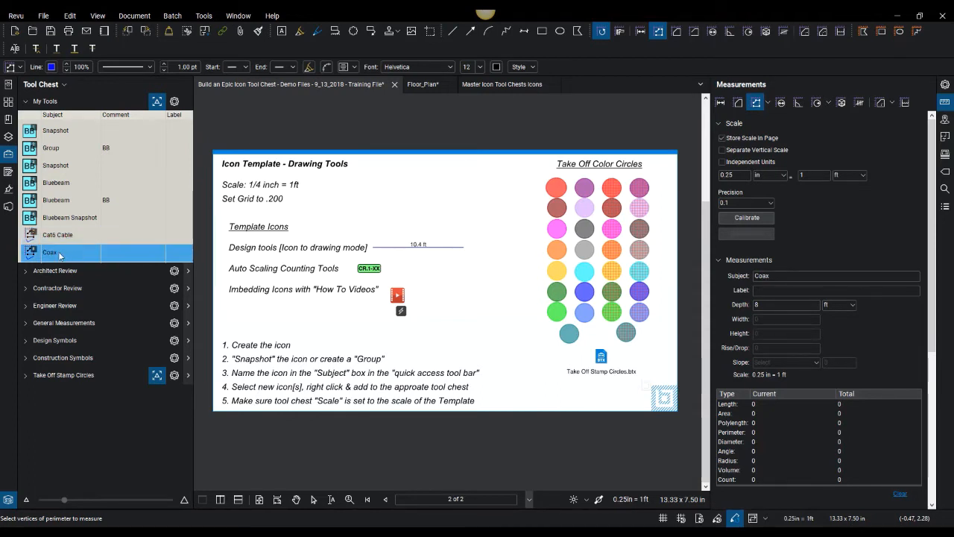
Duplicate the Coax tool in My Tools and rename the copy 18/2
right_click(59, 256)
click(72, 261)
double_click(67, 269)
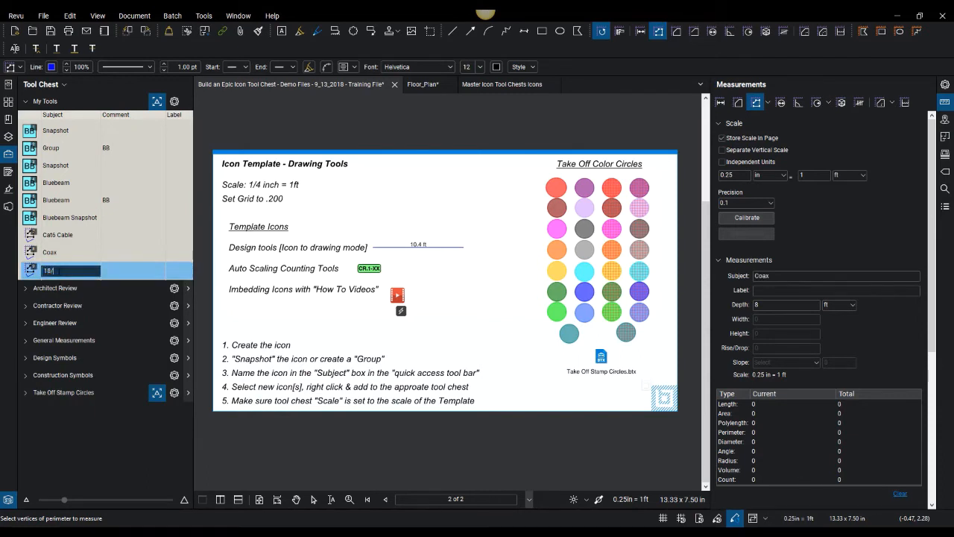
click(43, 233)
click(44, 251)
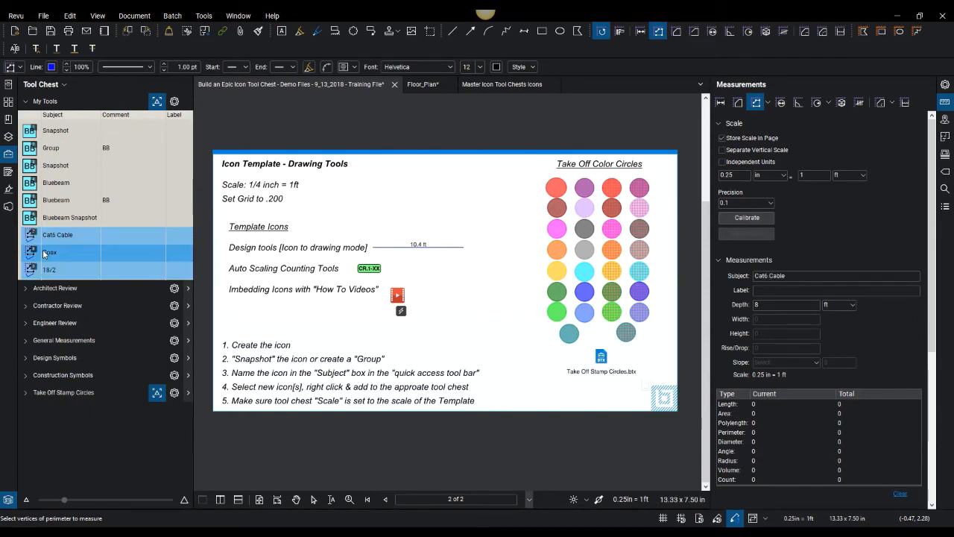
click(45, 268)
click(41, 252)
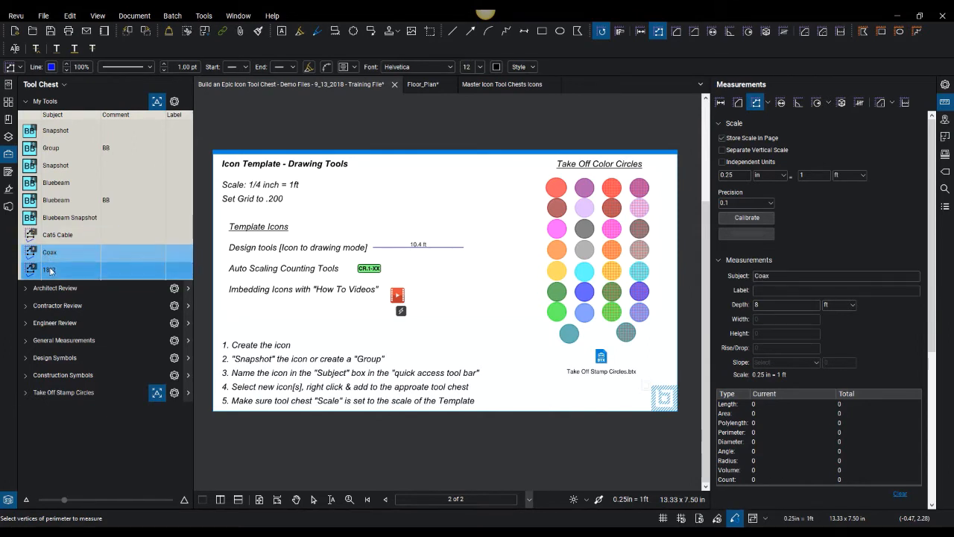
Change the Coax tool's line color to bright pink in its properties
click(50, 269)
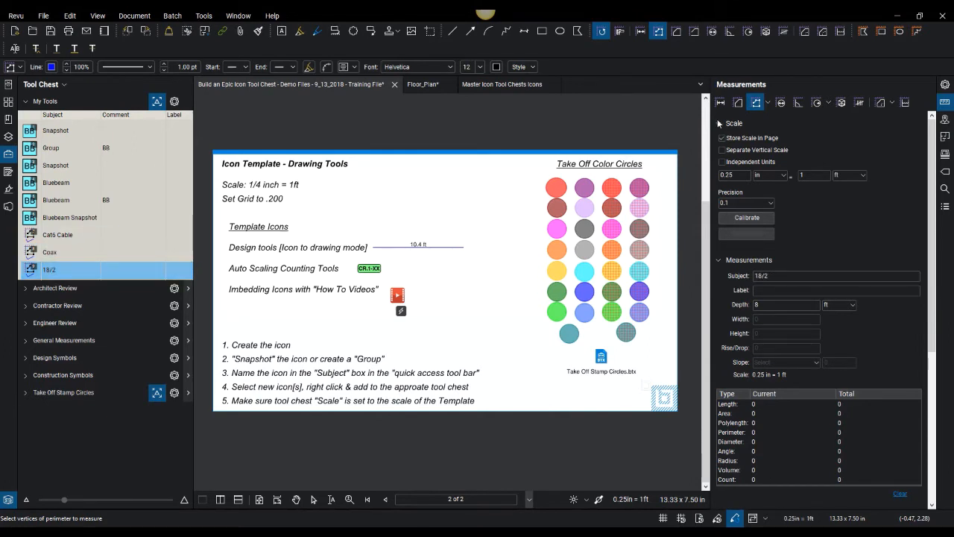
click(946, 84)
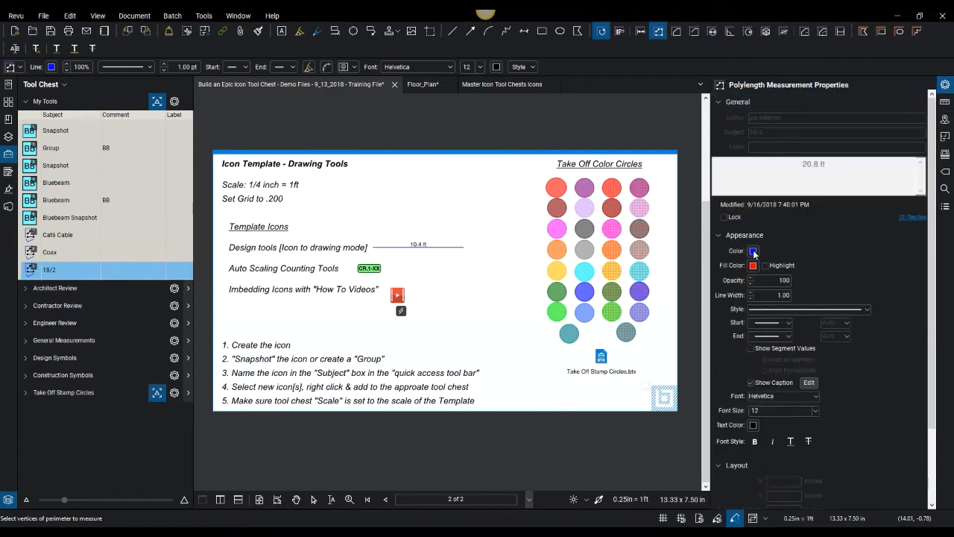
click(753, 251)
click(65, 258)
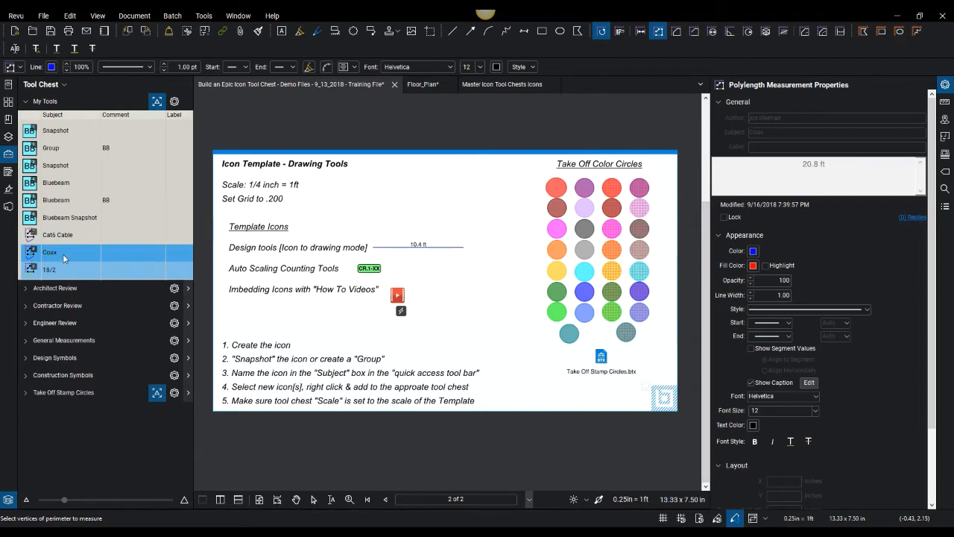
click(753, 252)
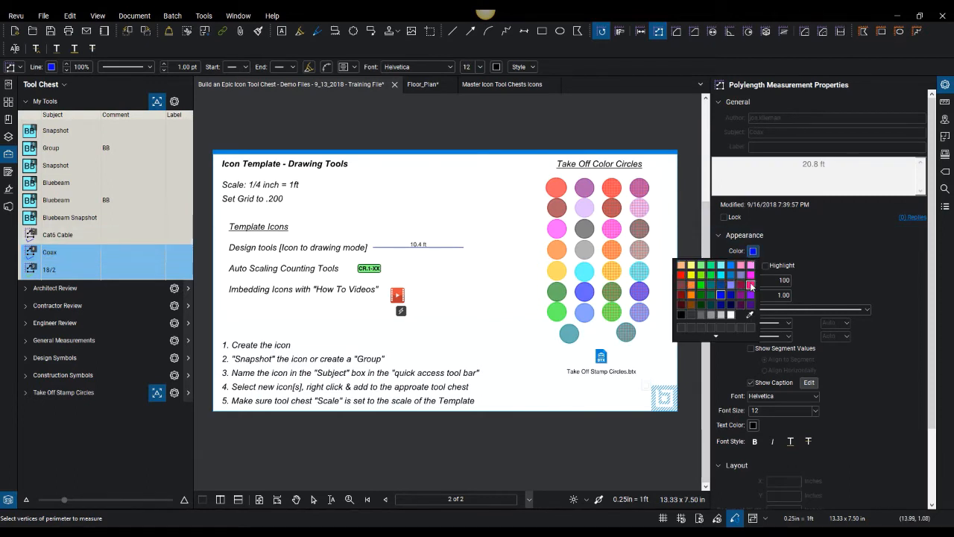
click(751, 286)
key(Escape)
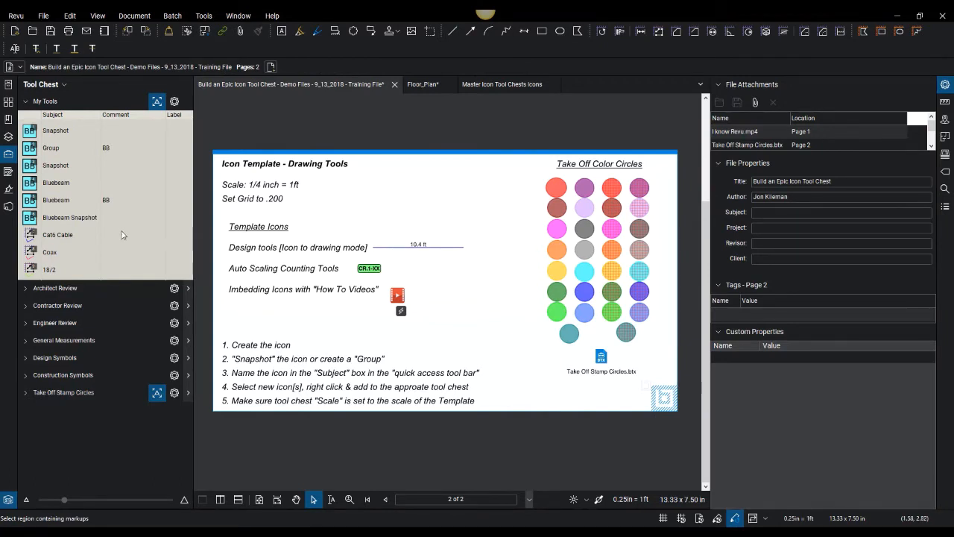
Draw a three-segment zigzag polylength about 16.3 ft long with the Coax tool above the Cat6 Cable sample line
click(50, 252)
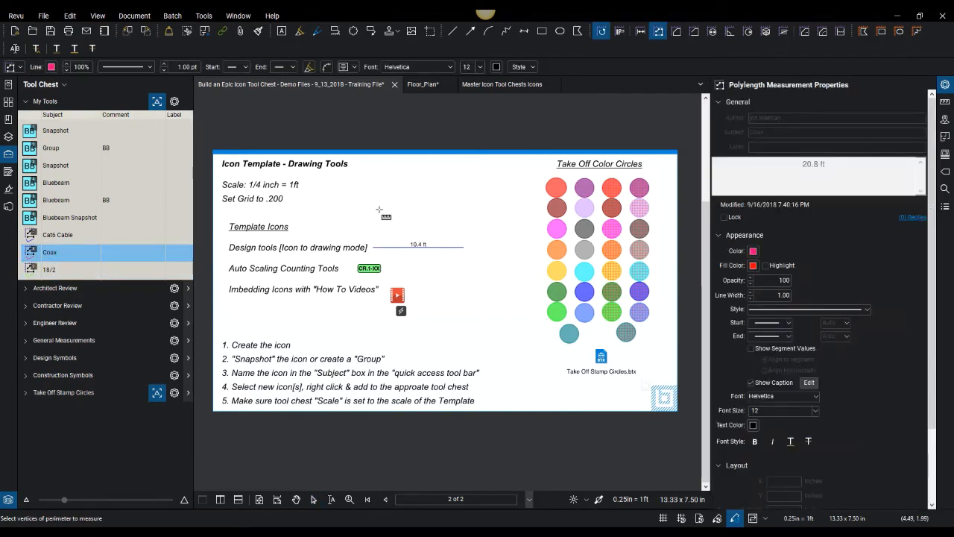
click(370, 219)
click(414, 183)
click(442, 221)
double_click(465, 192)
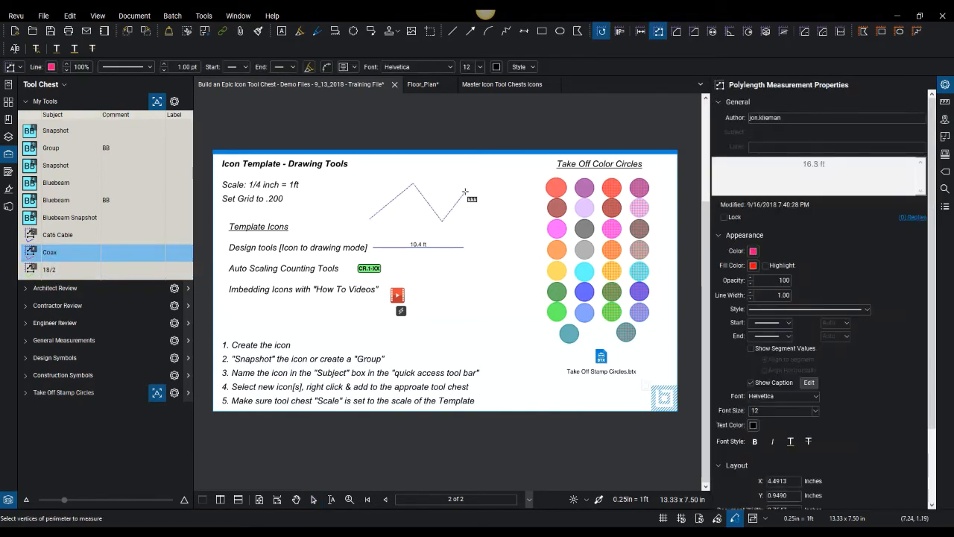
right_click(502, 206)
click(489, 225)
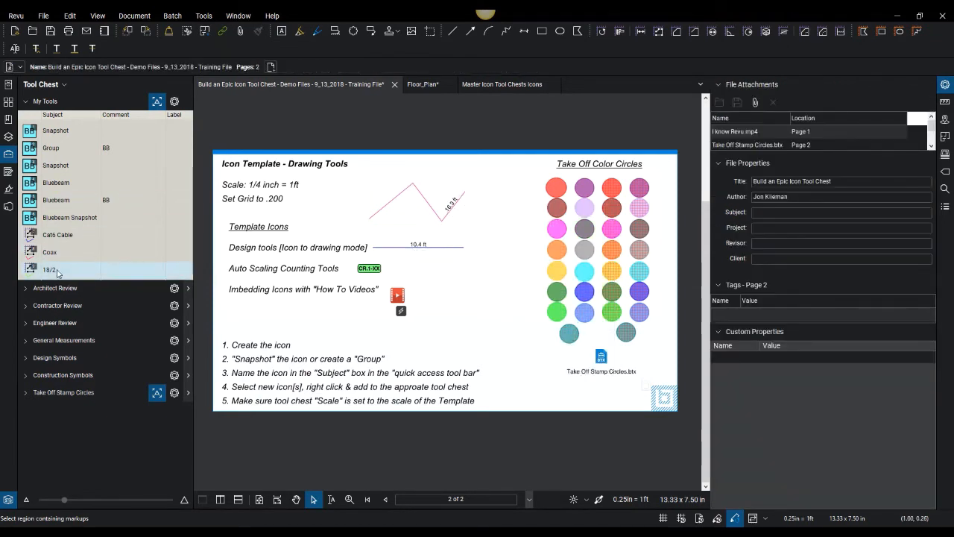
Delete the pink zigzag polylength sample and open the page's measurement scale settings
click(434, 214)
key(Delete)
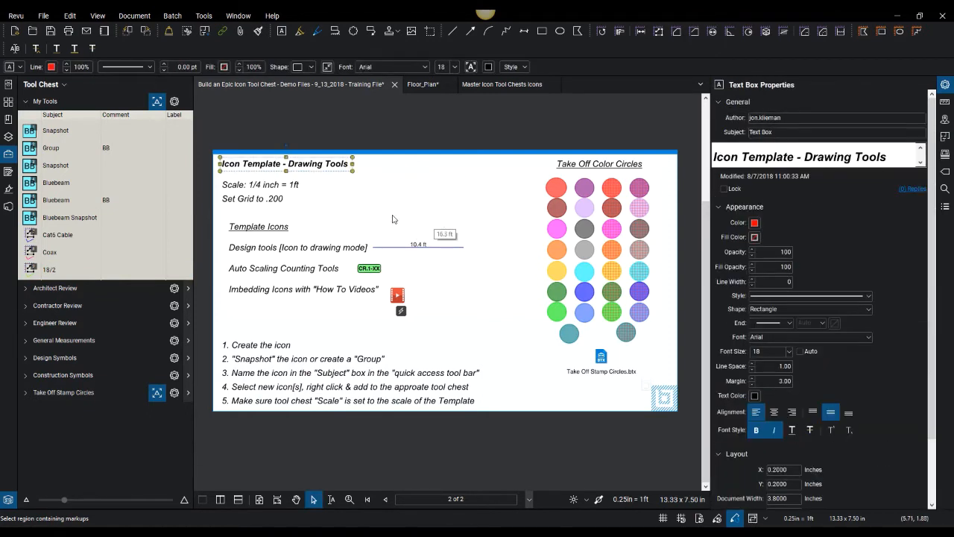
click(446, 203)
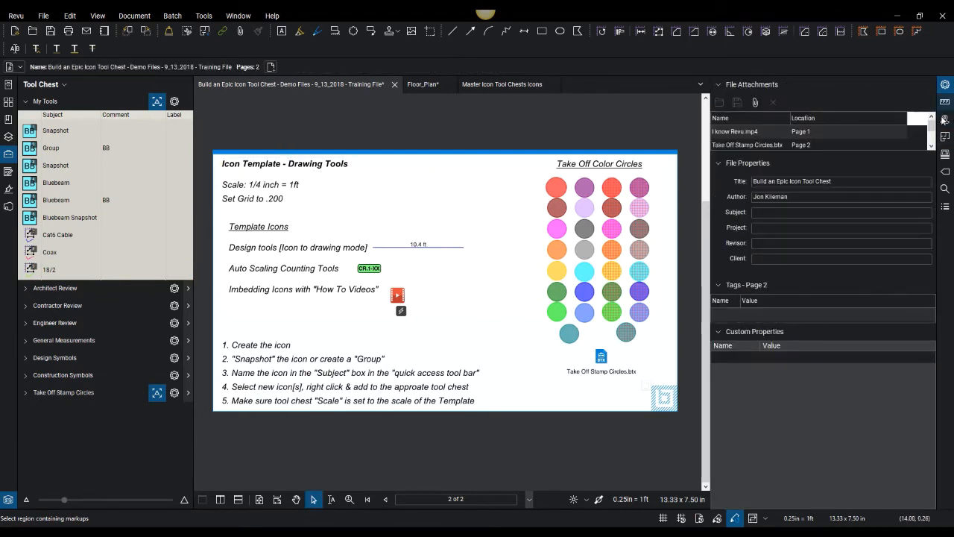
click(945, 102)
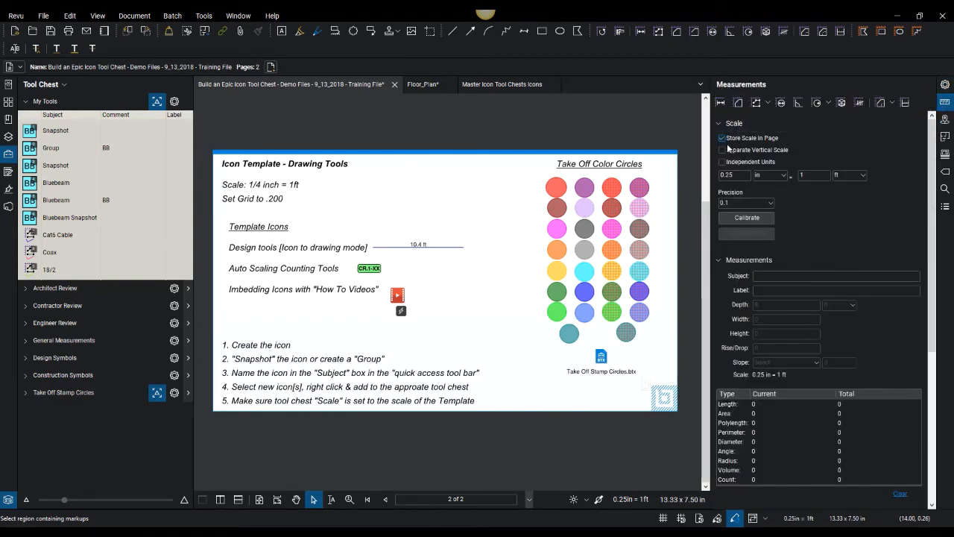
click(731, 174)
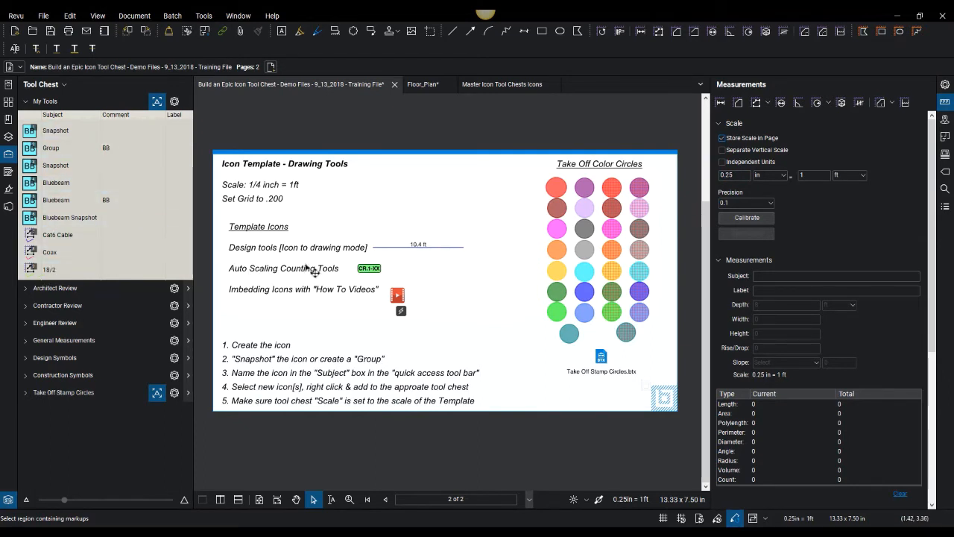
Group the green rounded box and its CR.1-XX text beside Auto Scaling Counting Tools into a single icon
scroll(368, 270, up, 3)
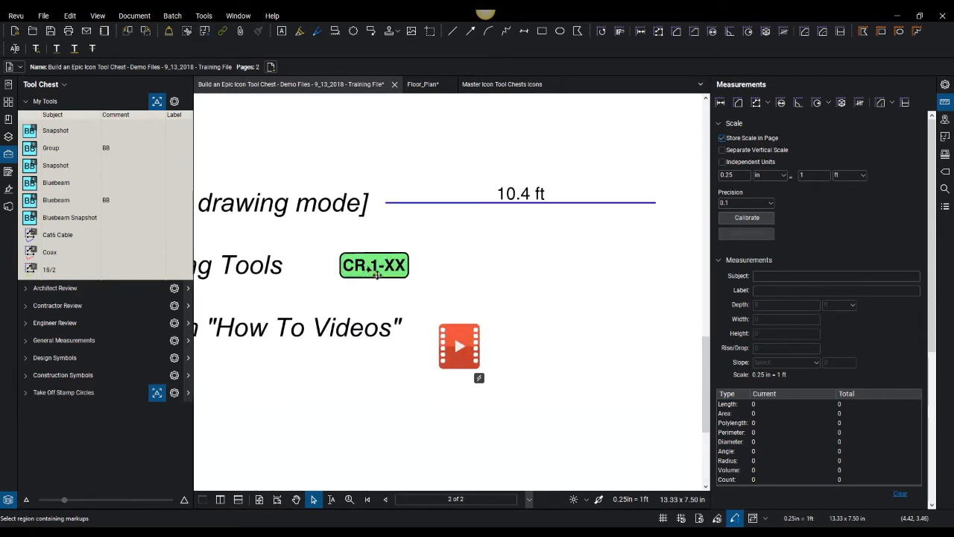
click(369, 266)
click(365, 263)
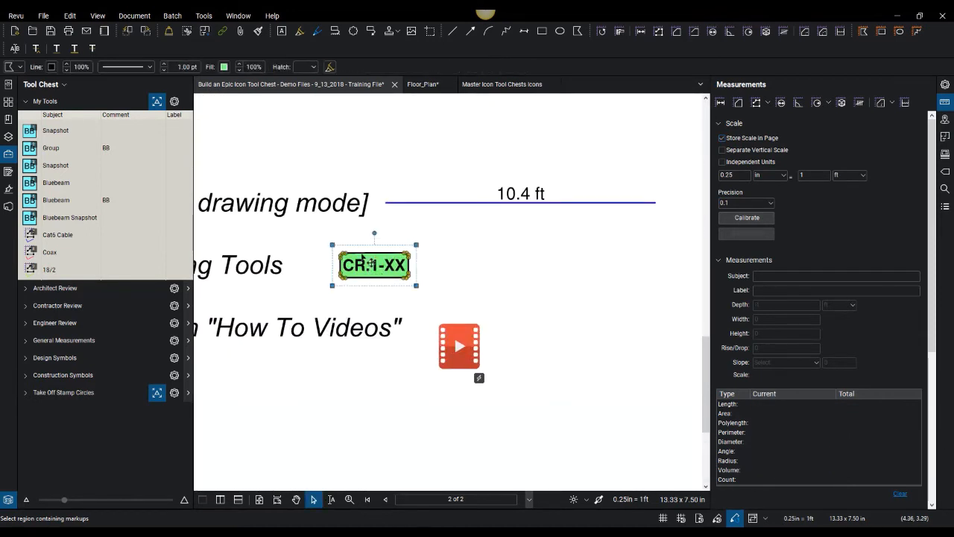
click(467, 283)
drag(438, 292, 300, 231)
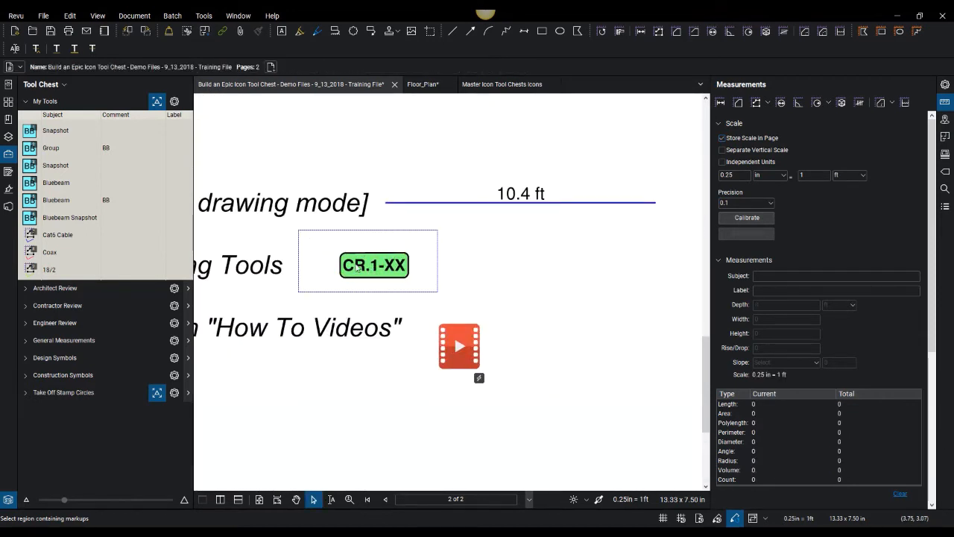
click(446, 292)
drag(440, 294, 338, 246)
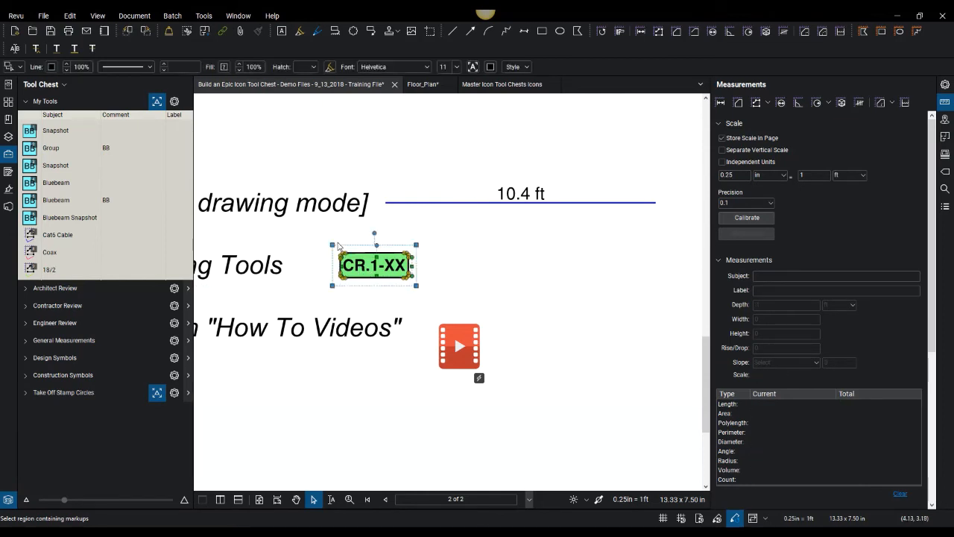
key(ctrl+g)
Add the grouped CR.1-XX icon to the My Tools tool set
right_click(389, 273)
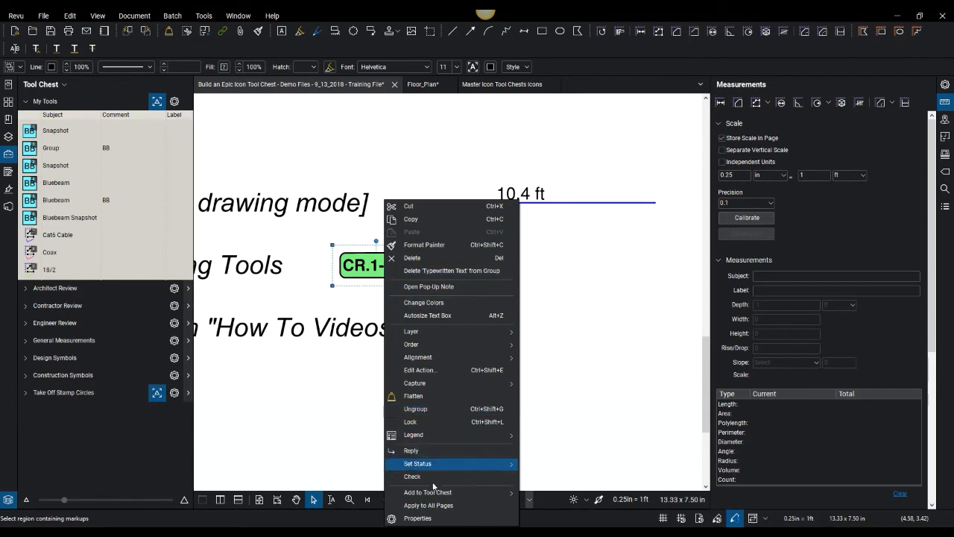
mouse_move(437, 497)
click(565, 444)
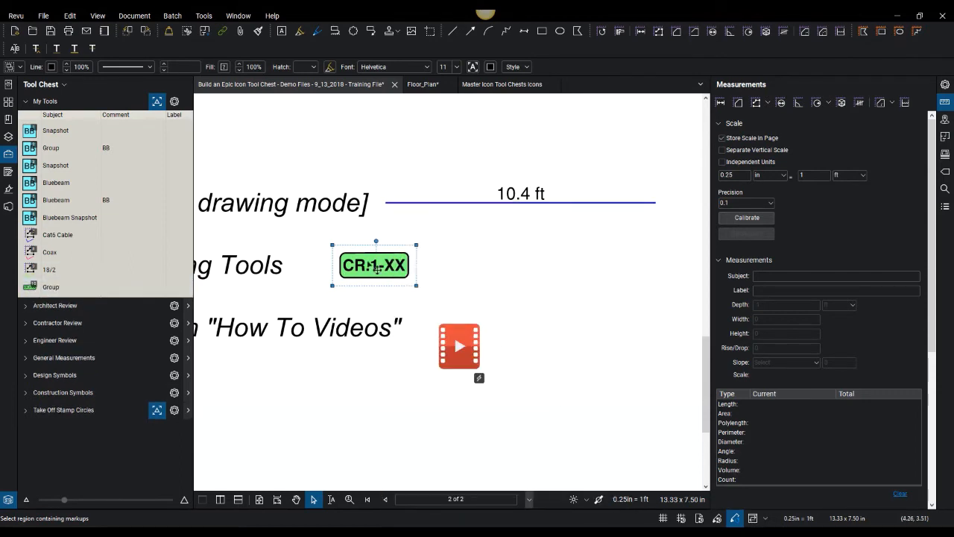
Define a 1, 2, 3 numbering sequence with the prefix CR.1- for the new green Group tool in My Tools
right_click(50, 292)
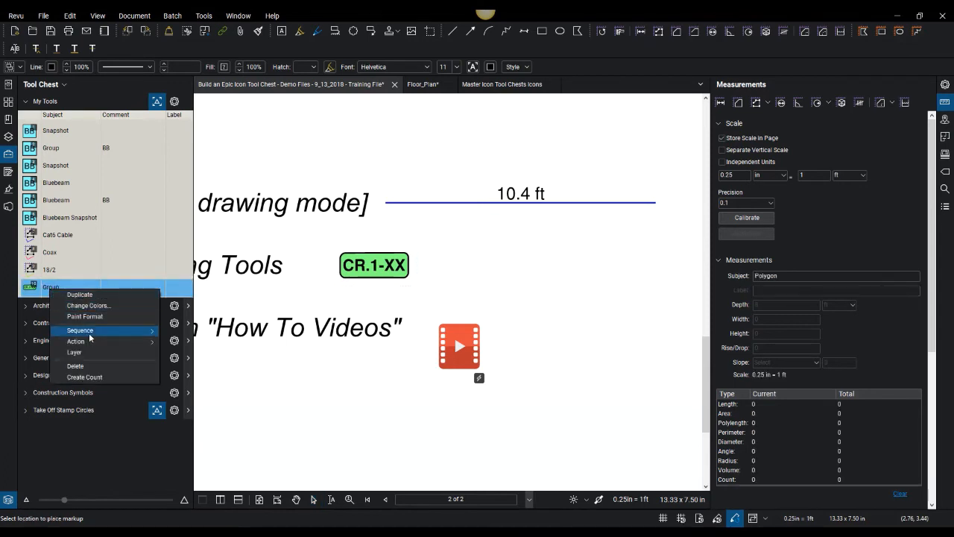
mouse_move(145, 331)
click(185, 332)
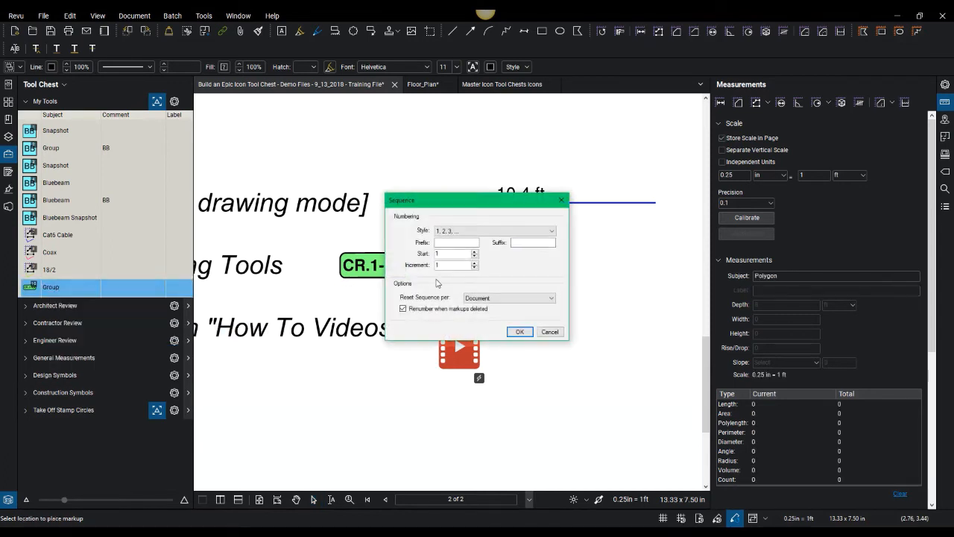
click(455, 242)
click(520, 331)
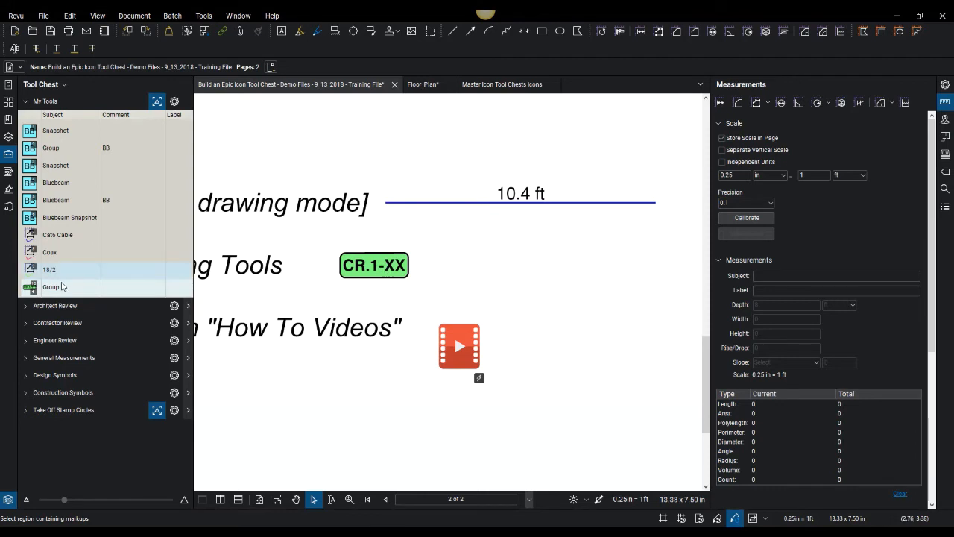
Place four sequentially numbered green tags with the Group tool to the right of the CR.1-XX icon
click(30, 290)
click(434, 278)
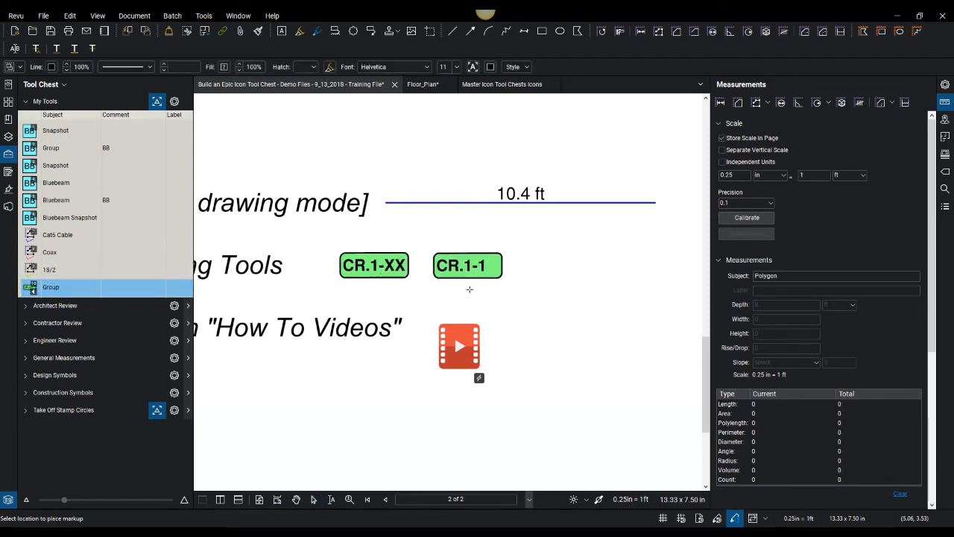
click(501, 306)
click(550, 349)
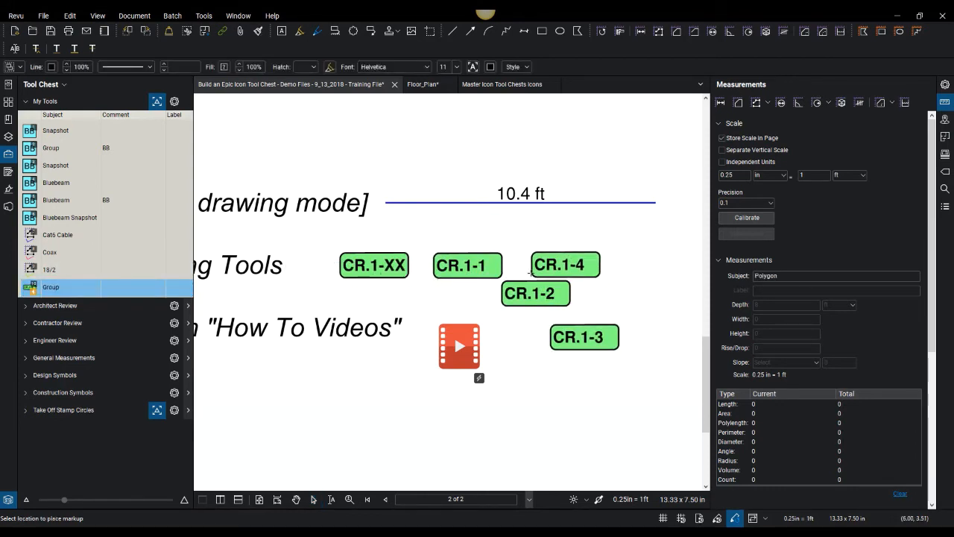
click(531, 272)
right_click(590, 241)
click(544, 243)
Set the page scale to 0.125 in = 1 ft
scroll(487, 241, down, 3)
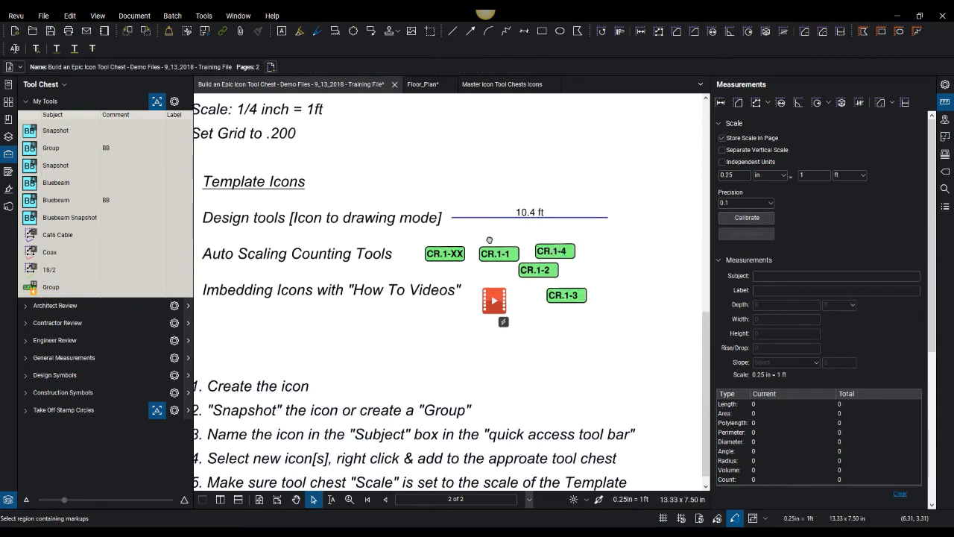
scroll(477, 245, up, 1)
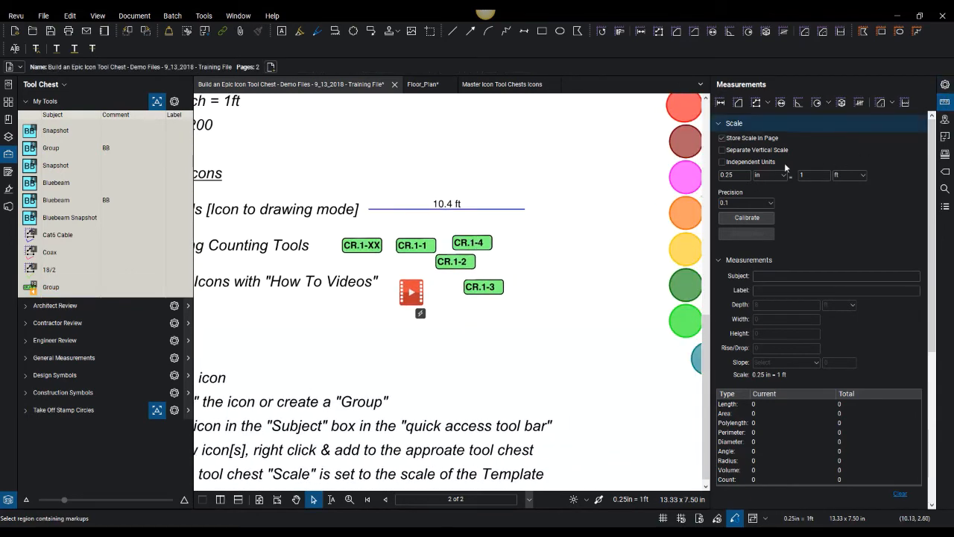
click(727, 175)
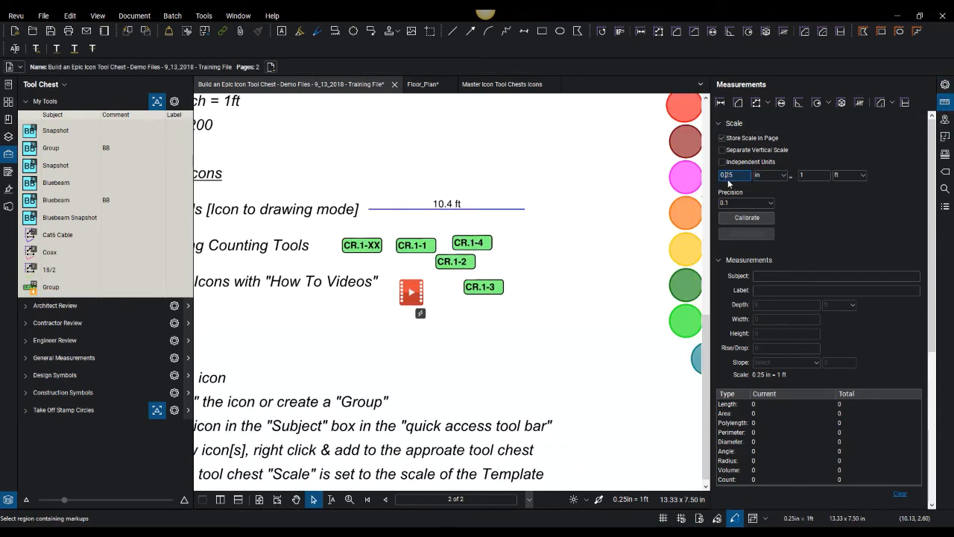
text(1)
key(Return)
Place four more green tags with the Group tool in a diagonal row beside the existing numbered ones
click(105, 287)
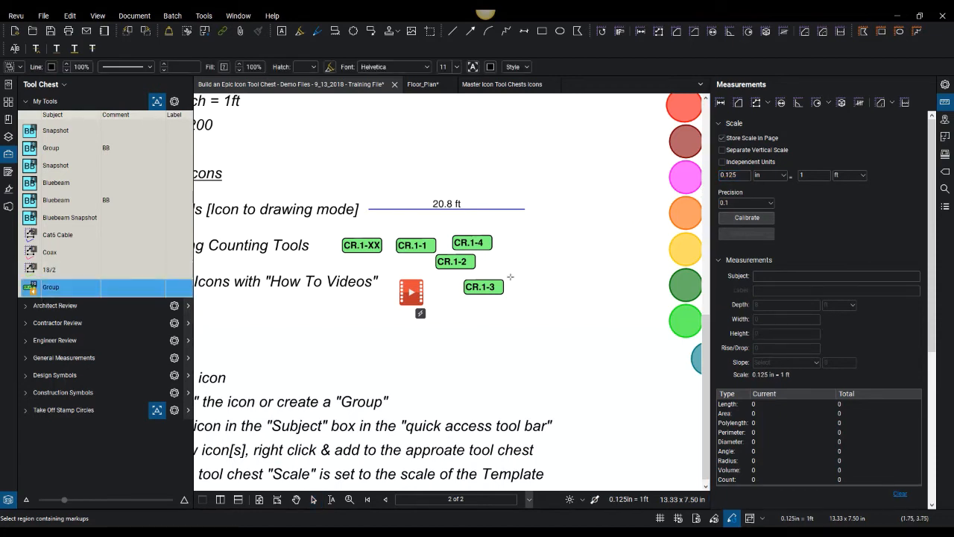
click(513, 246)
click(529, 271)
click(543, 297)
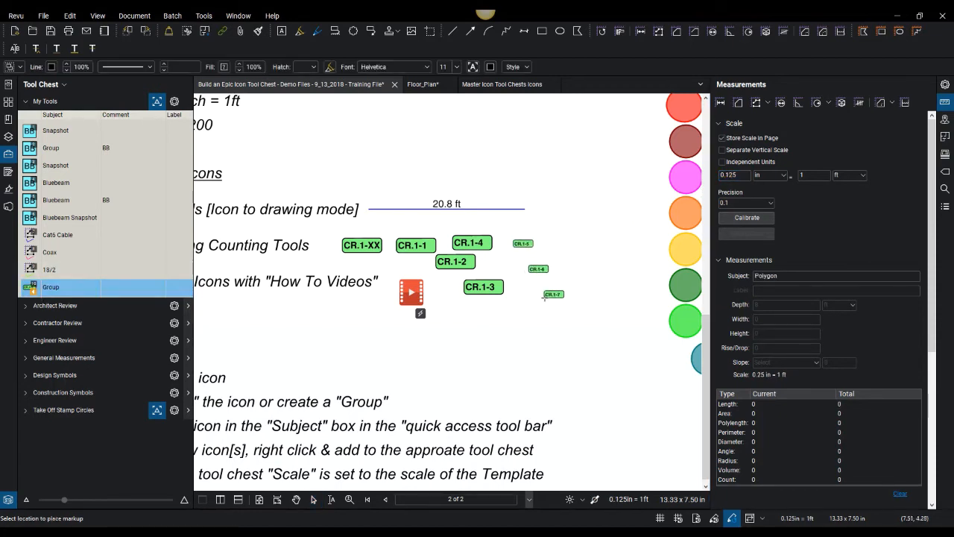
click(561, 317)
key(Escape)
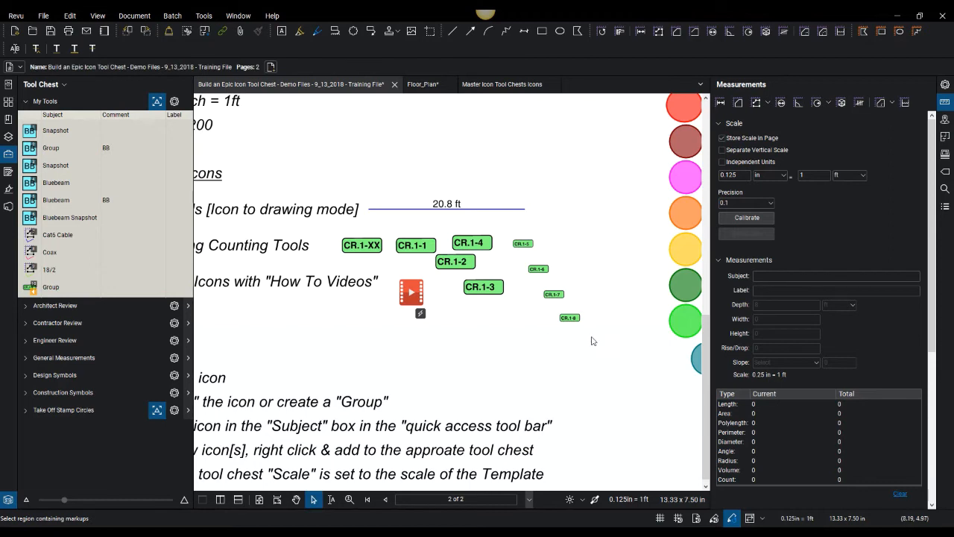
Delete all the numbered test tags, keeping only the original CR.1-XX icon
drag(596, 337, 481, 234)
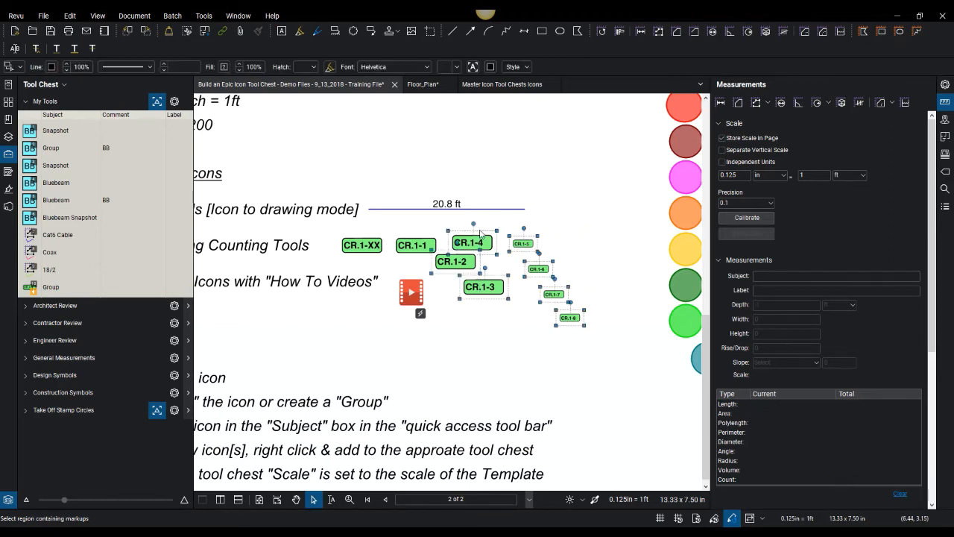
key(Delete)
click(411, 249)
key(Delete)
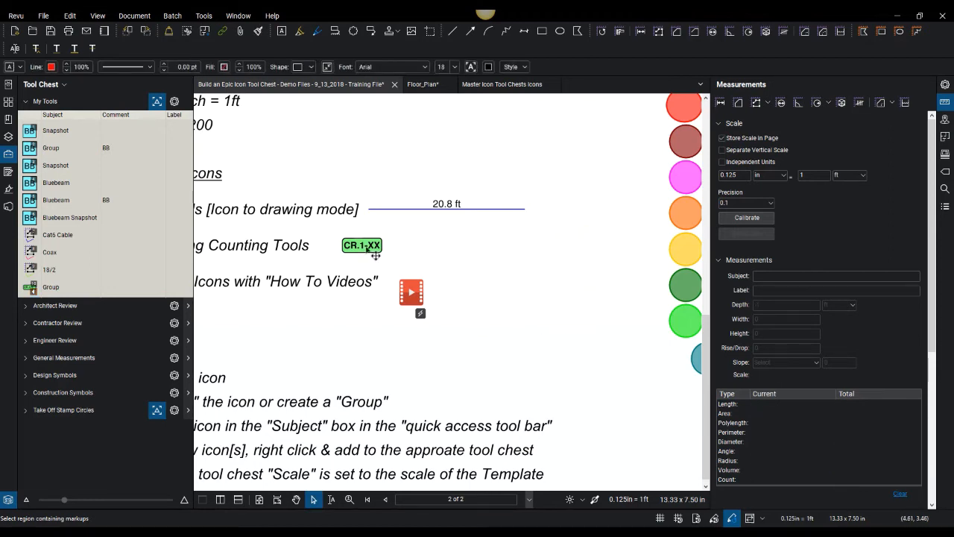
Review the sequence definition of the green Group tool in My Tools and close it without changes
scroll(372, 254, up, 3)
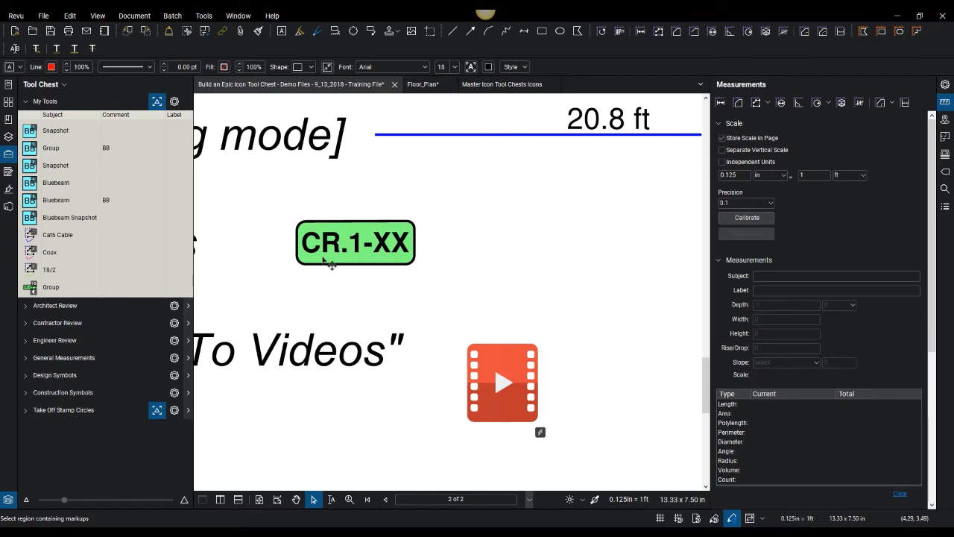
scroll(322, 273, down, 4)
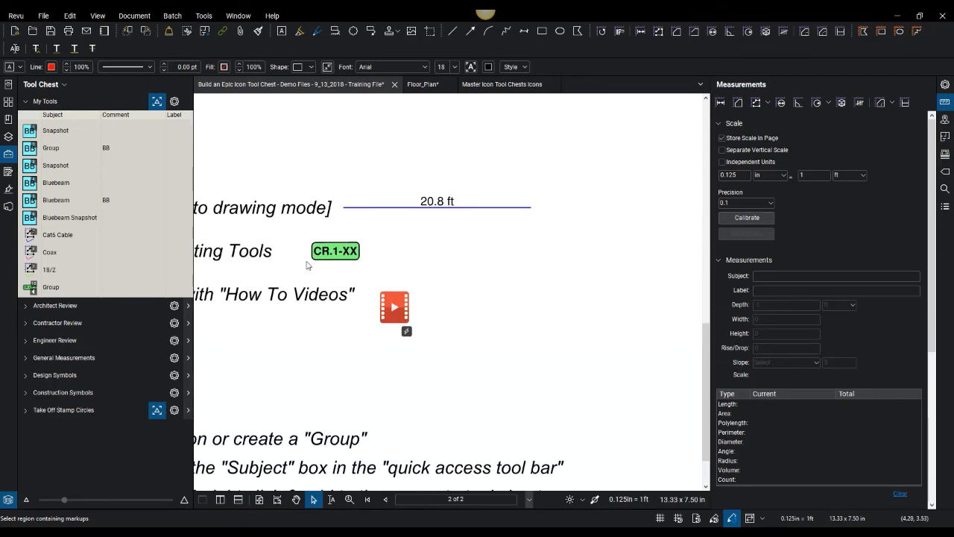
right_click(52, 289)
mouse_move(87, 329)
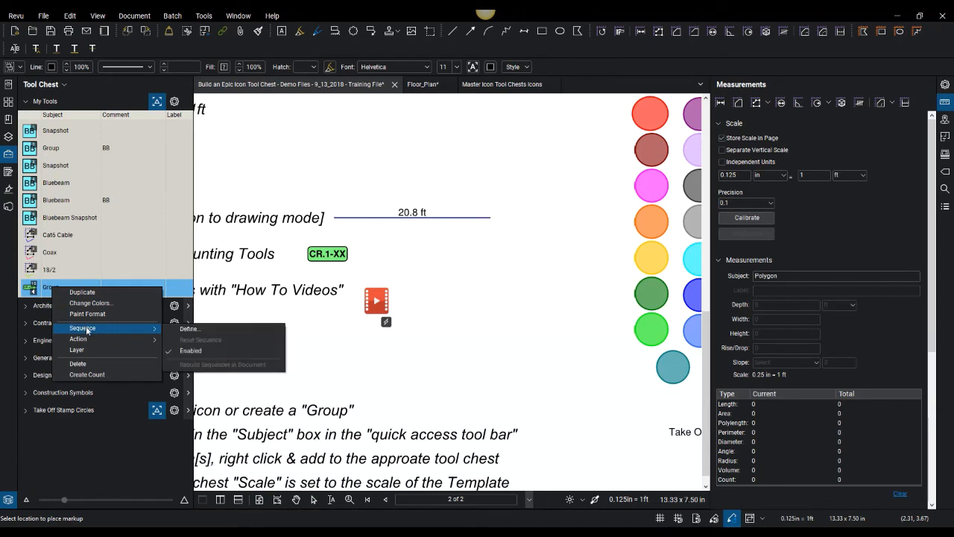
click(188, 329)
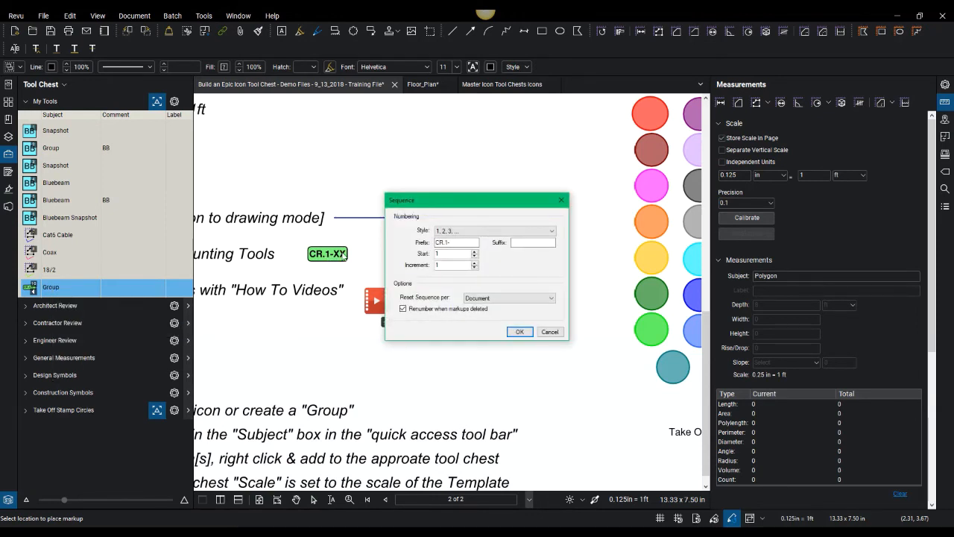
click(520, 333)
Review the hyperlink address in the red video icon's action settings
scroll(536, 334, down, 5)
right_click(523, 327)
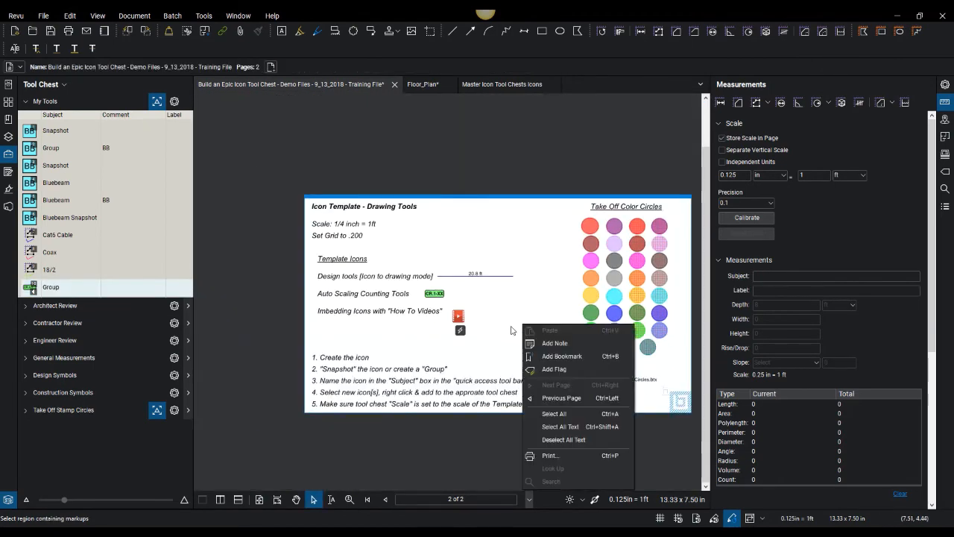
click(510, 330)
scroll(552, 332, up, 3)
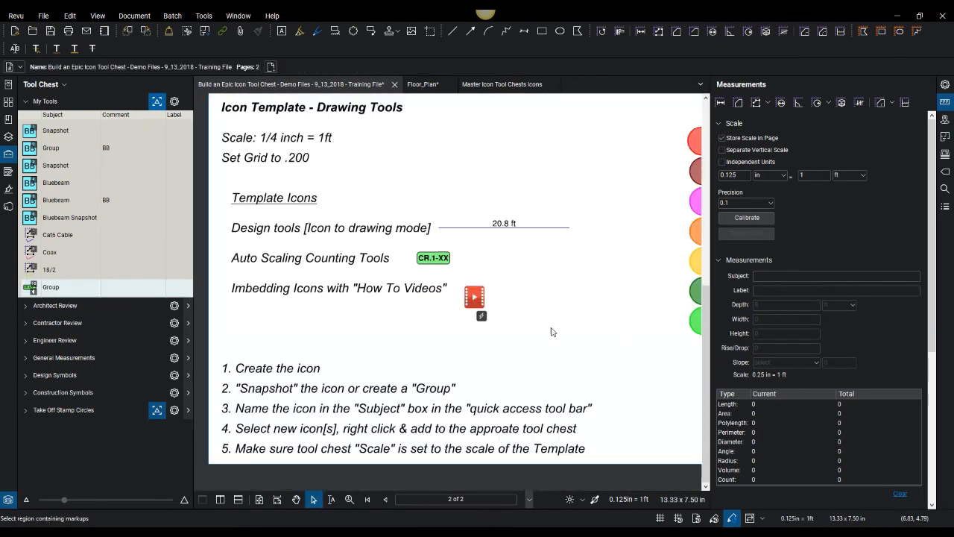
click(479, 300)
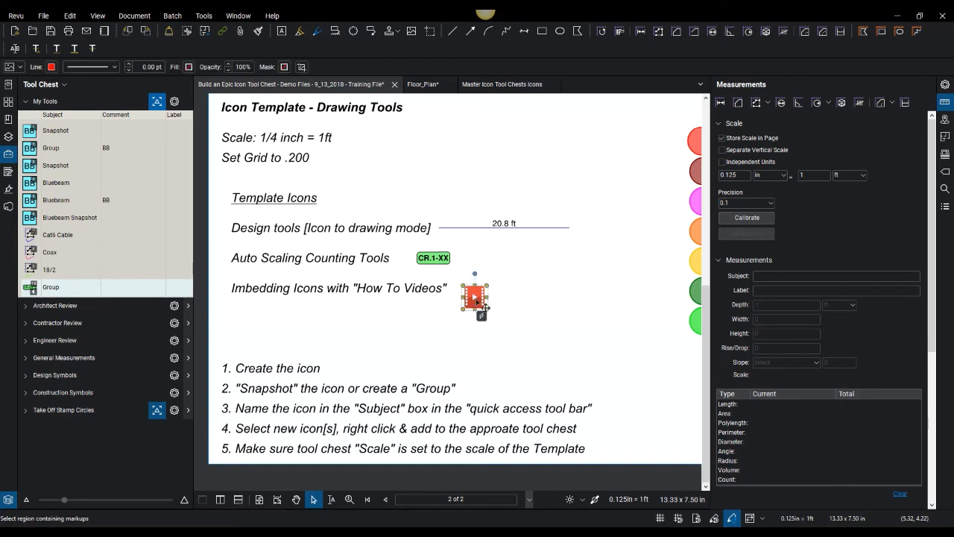
right_click(482, 302)
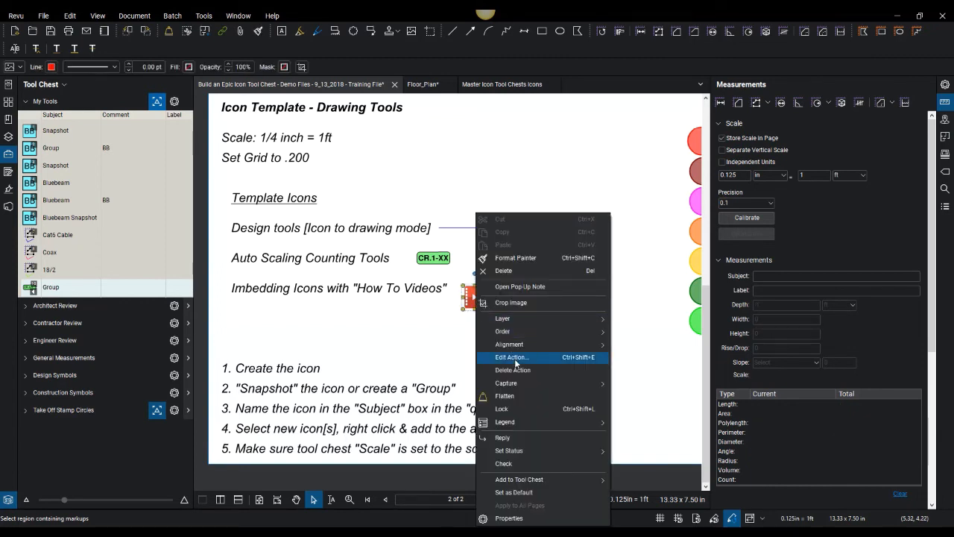
click(513, 357)
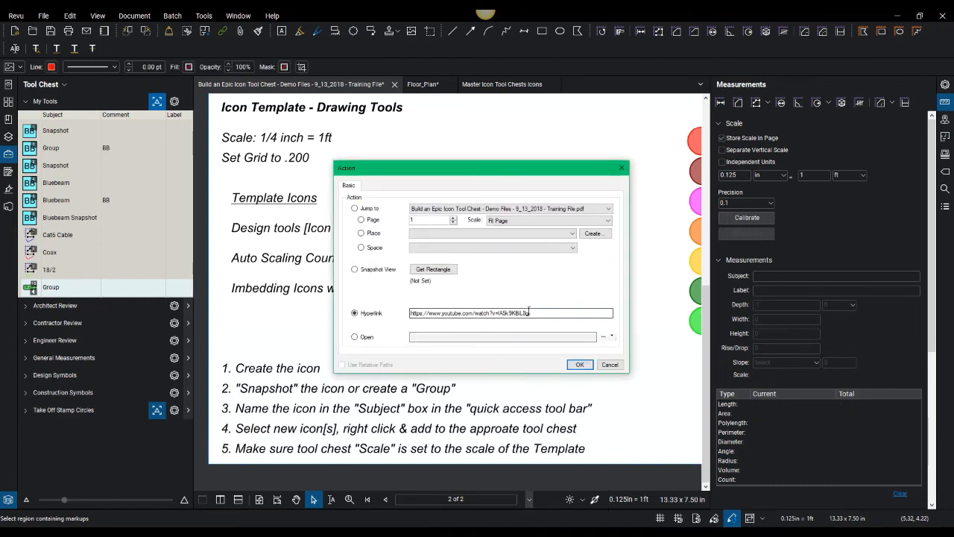
drag(529, 313, 411, 313)
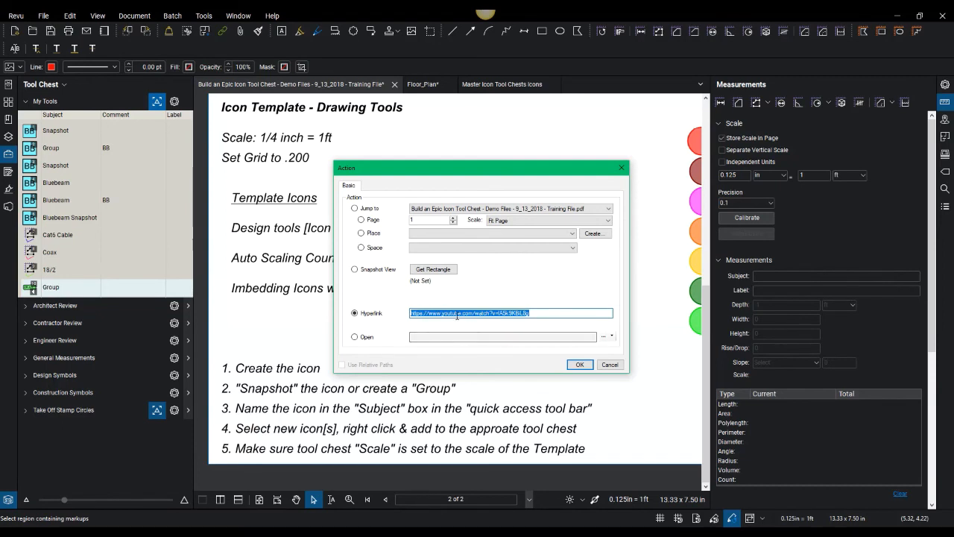
click(580, 364)
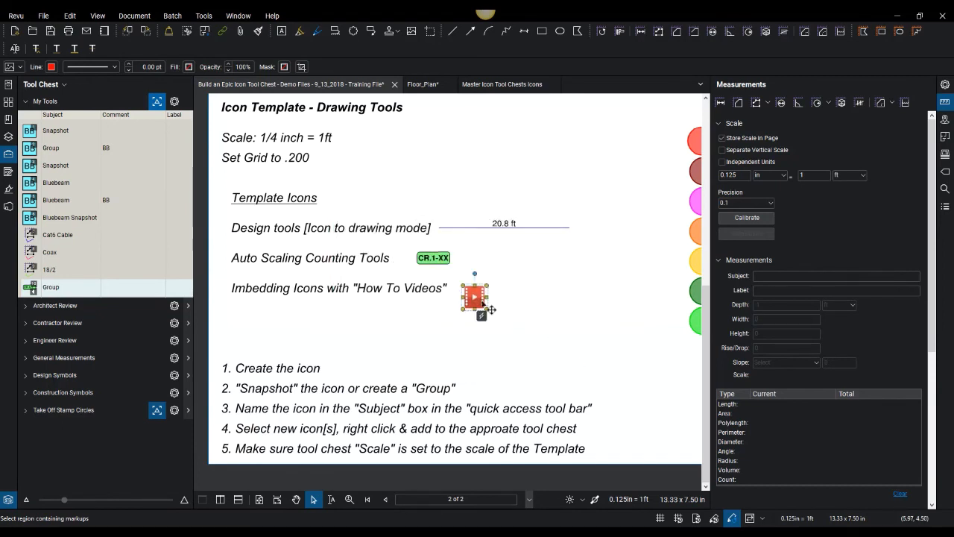
Add the hyperlinked red video icon to the My Tools set and preview its placement beside the original icon
right_click(476, 299)
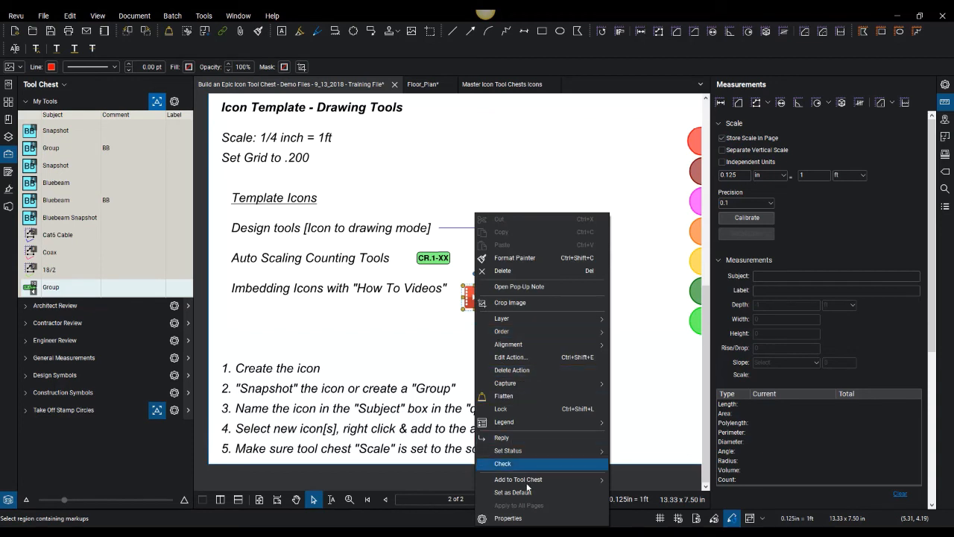
mouse_move(530, 481)
click(638, 443)
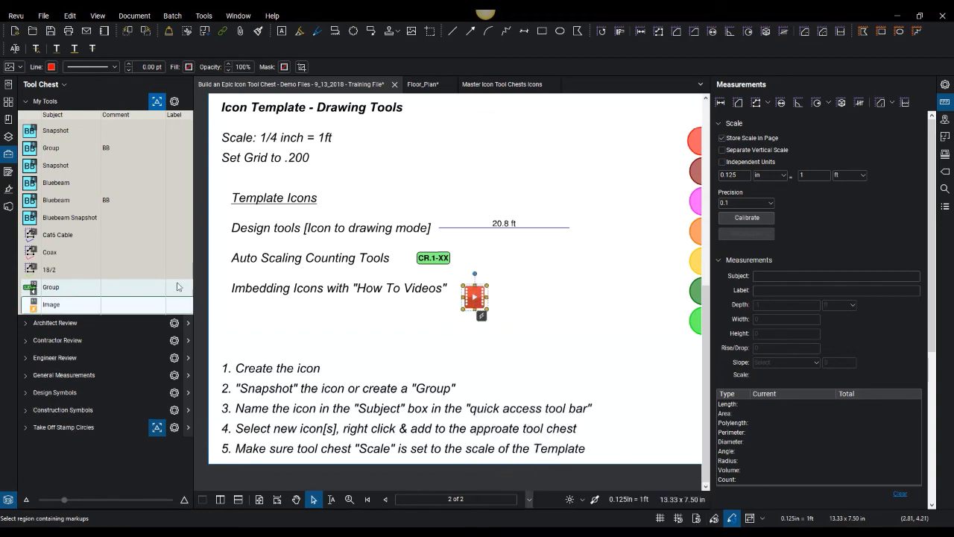
click(432, 326)
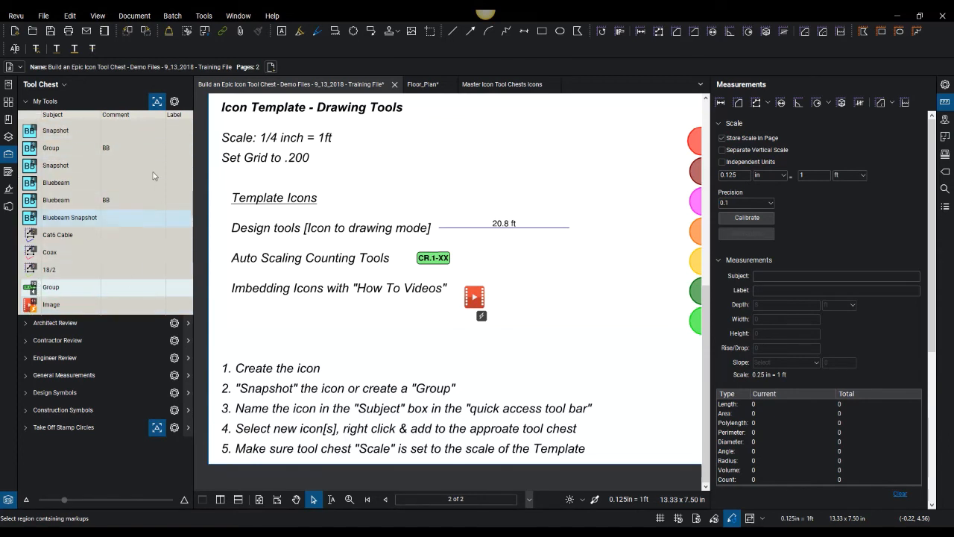
click(30, 306)
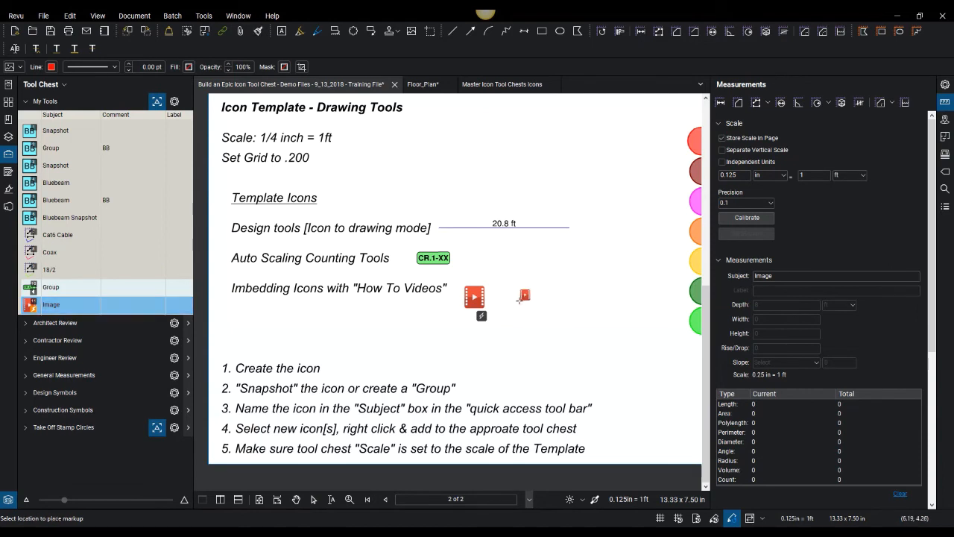
key(Escape)
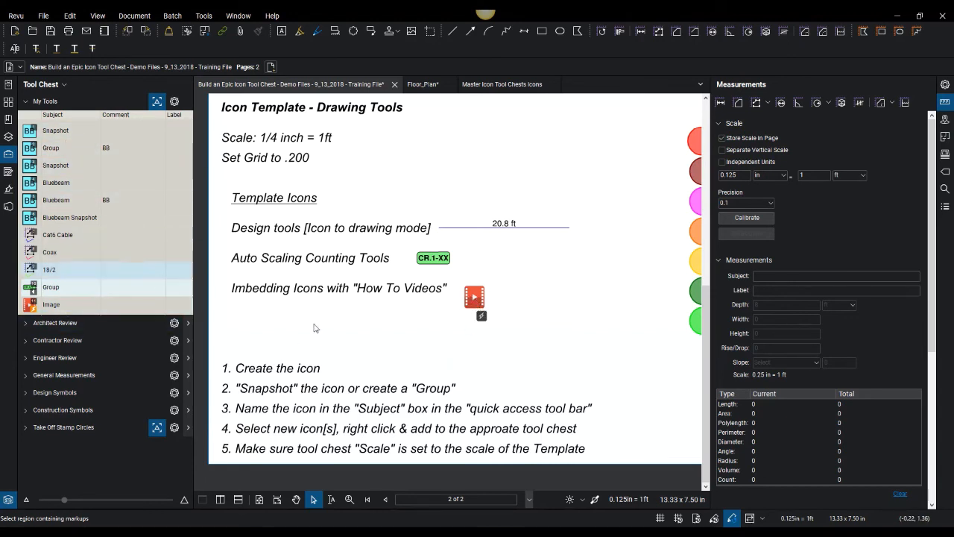
Check the hyperlink address attached to the red video icon on the template page
scroll(387, 332, down, 2)
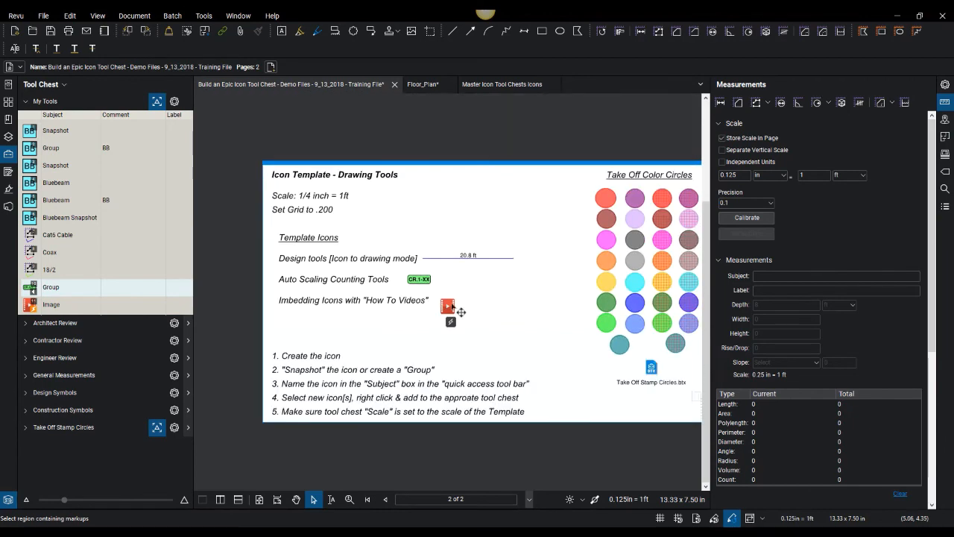
click(461, 310)
scroll(459, 310, up, 2)
click(486, 314)
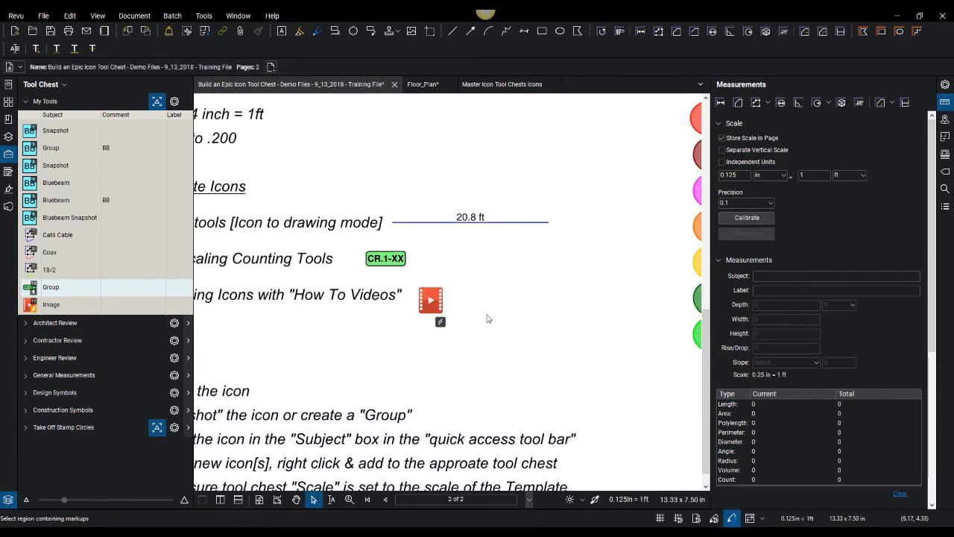
scroll(489, 316, down, 2)
scroll(488, 317, up, 1)
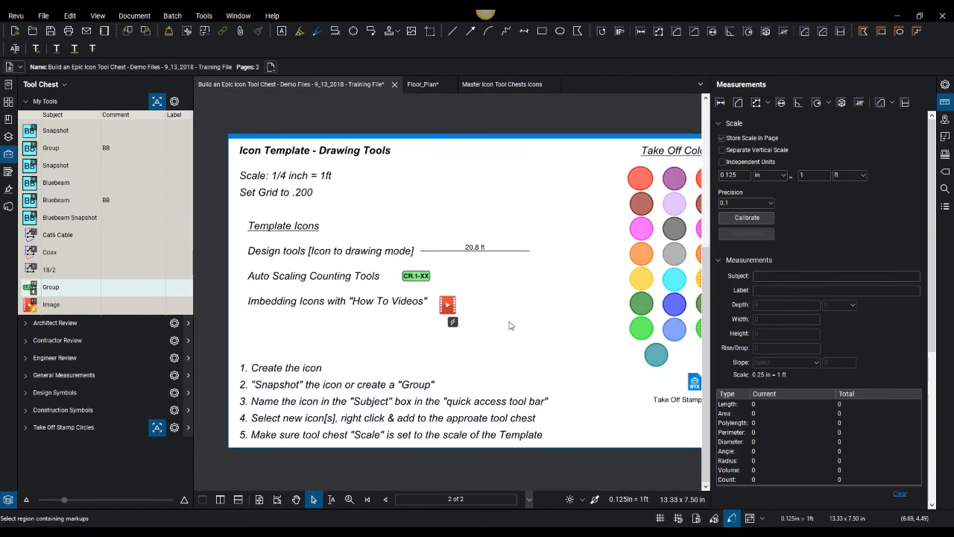
scroll(485, 321, down, 1)
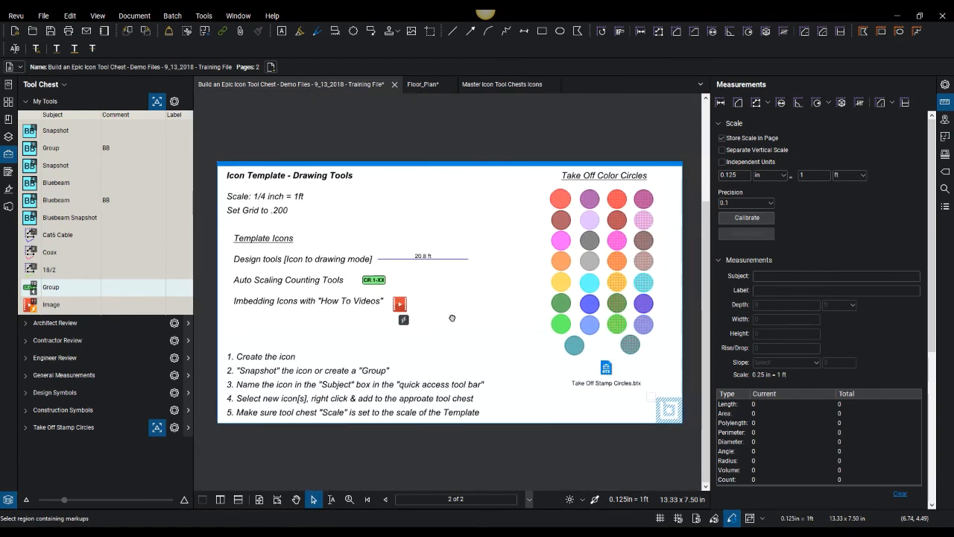
mouse_move(407, 325)
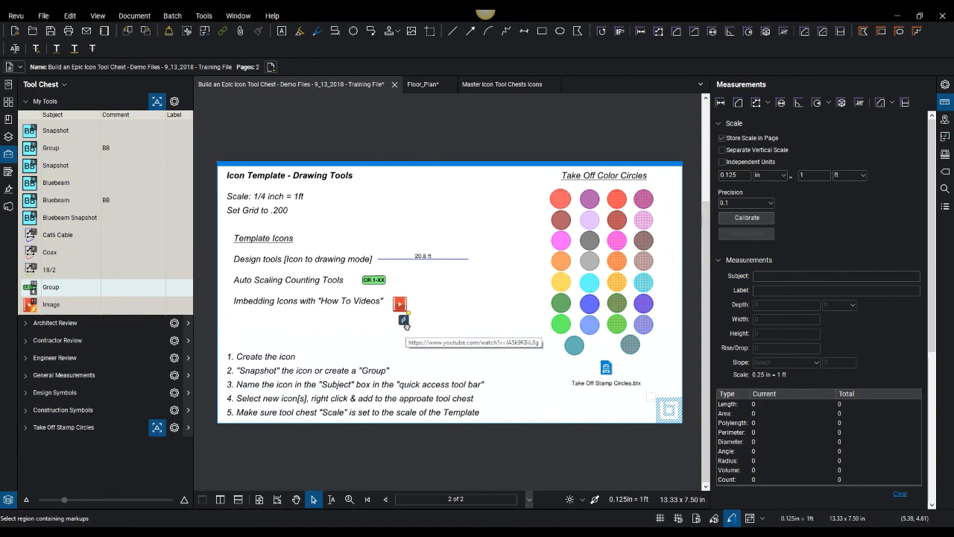
Move the green CR.1-XX tag slightly closer to the "Auto Scaling Counting Tools" text and deselect it
scroll(378, 282, up, 3)
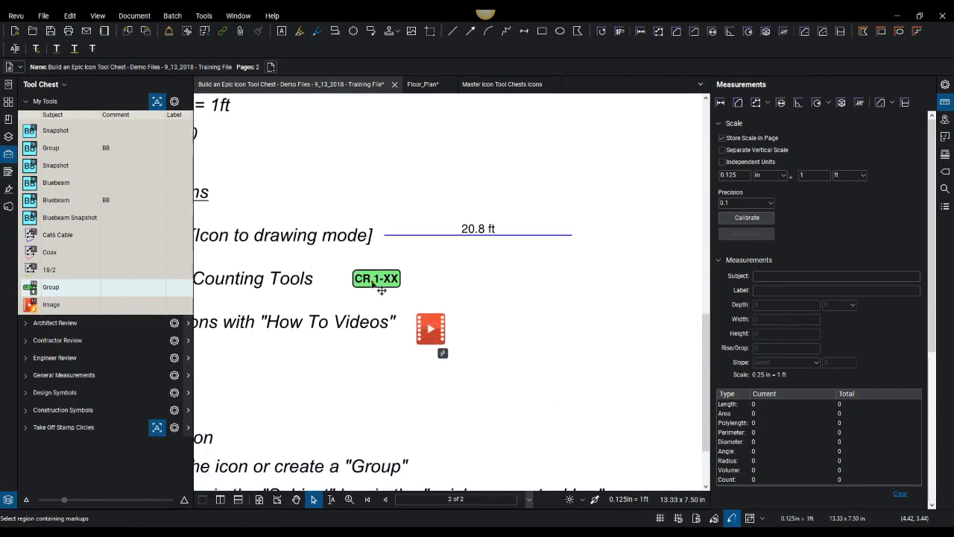
drag(382, 284, 368, 286)
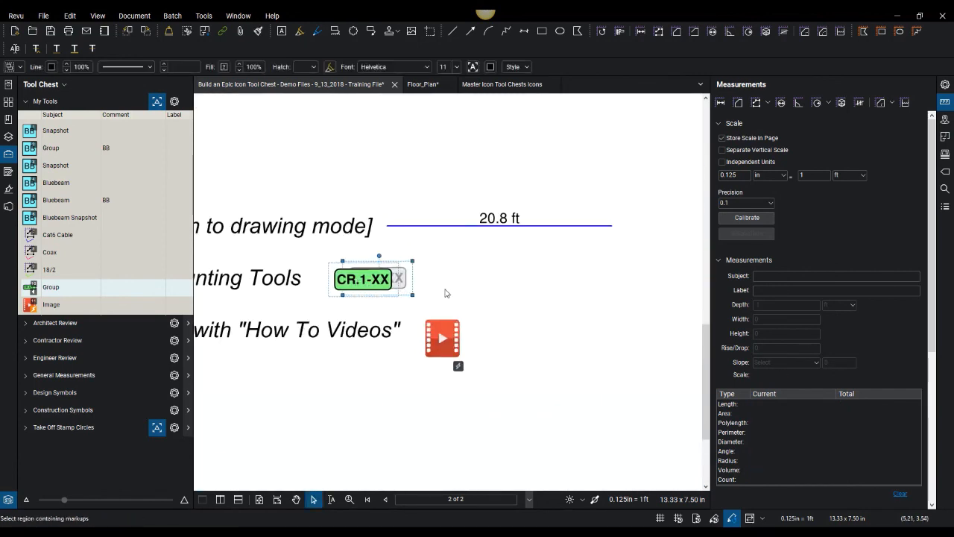
click(444, 293)
scroll(444, 293, down, 3)
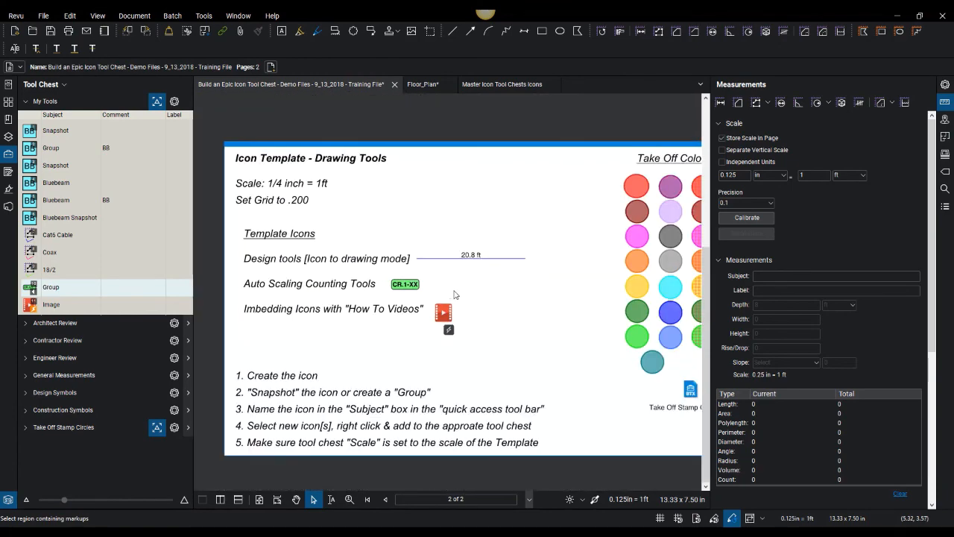
drag(500, 294, 478, 292)
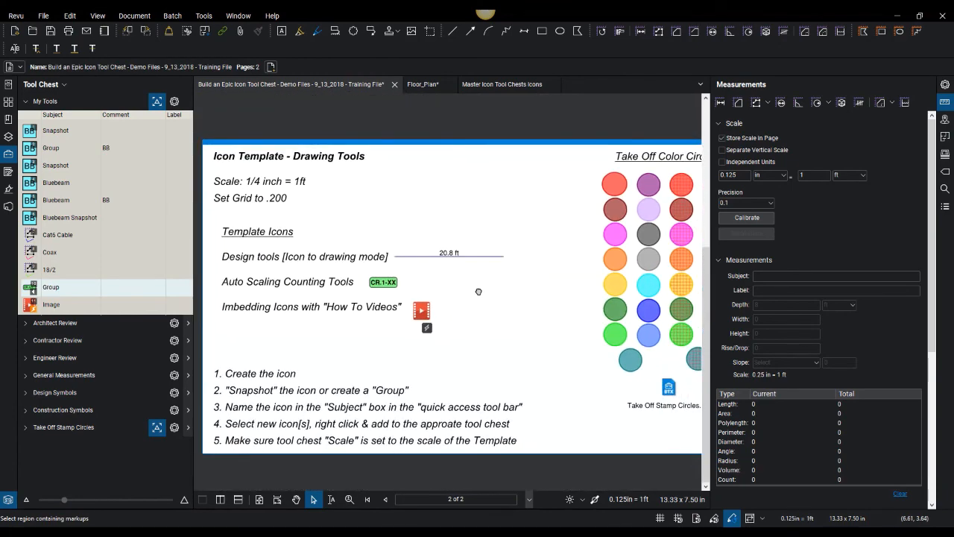